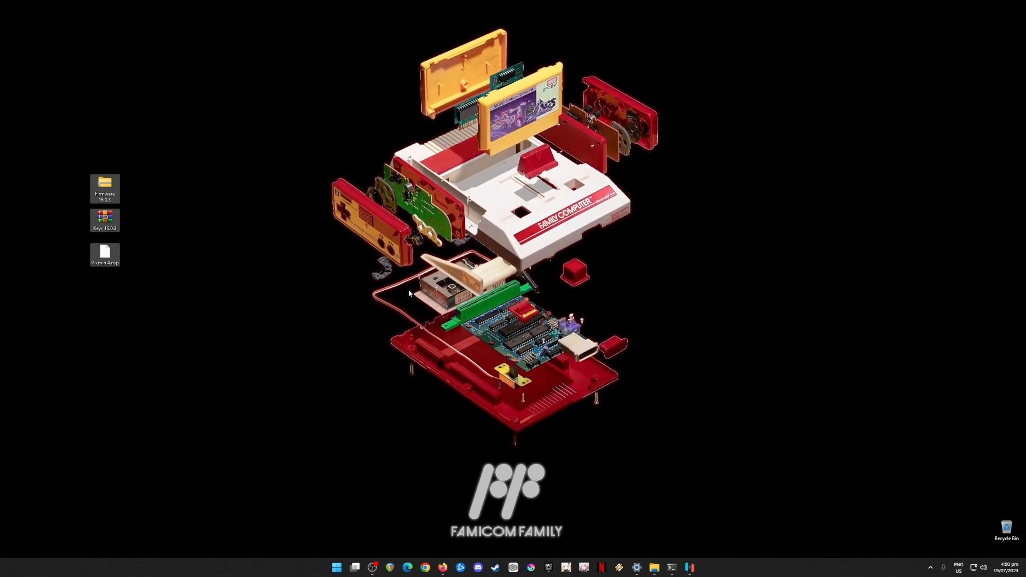
Step: Look over the game list in the Ryujinx window and minimise the window to return to the desktop
left_click_drag(162, 149, 72, 311)
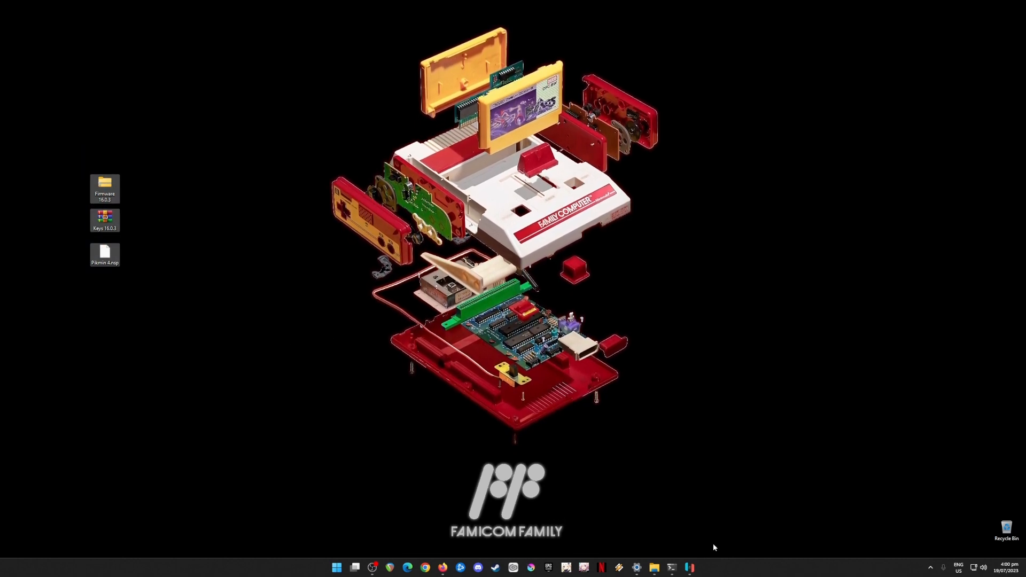
left_click(689, 567)
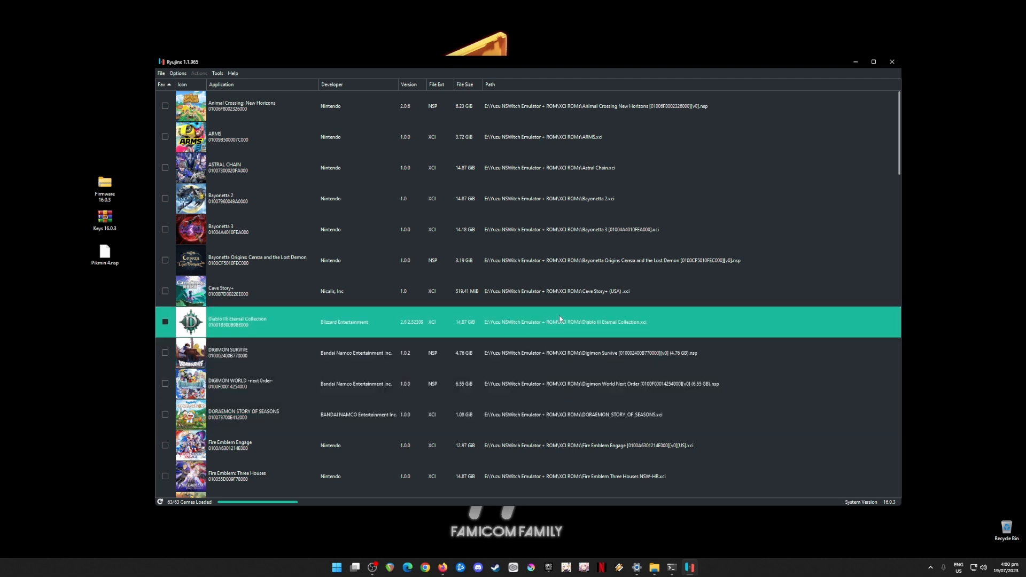
left_click_drag(126, 171, 72, 239)
left_click(253, 63)
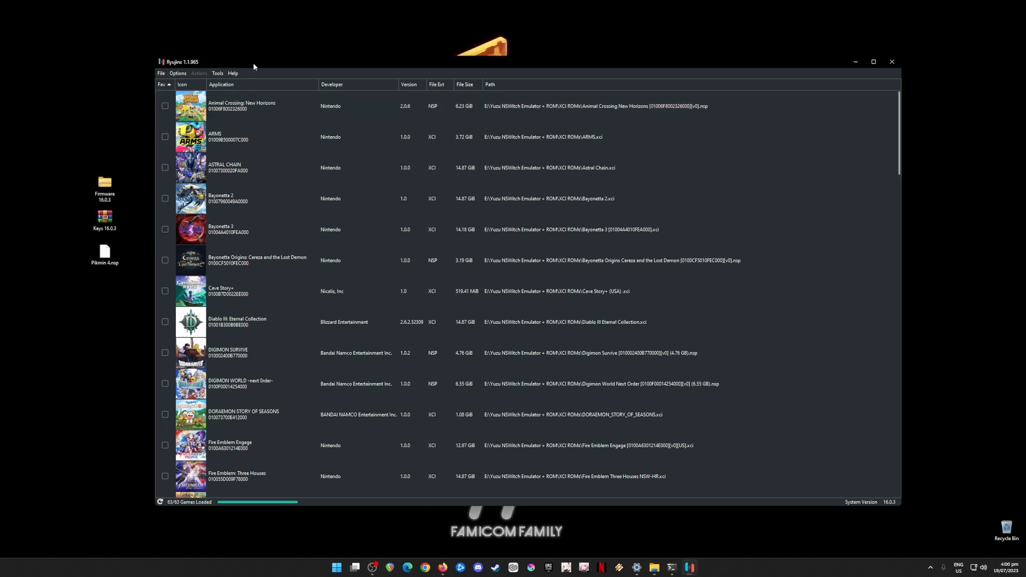
left_click_drag(129, 157, 61, 290)
left_click(338, 93)
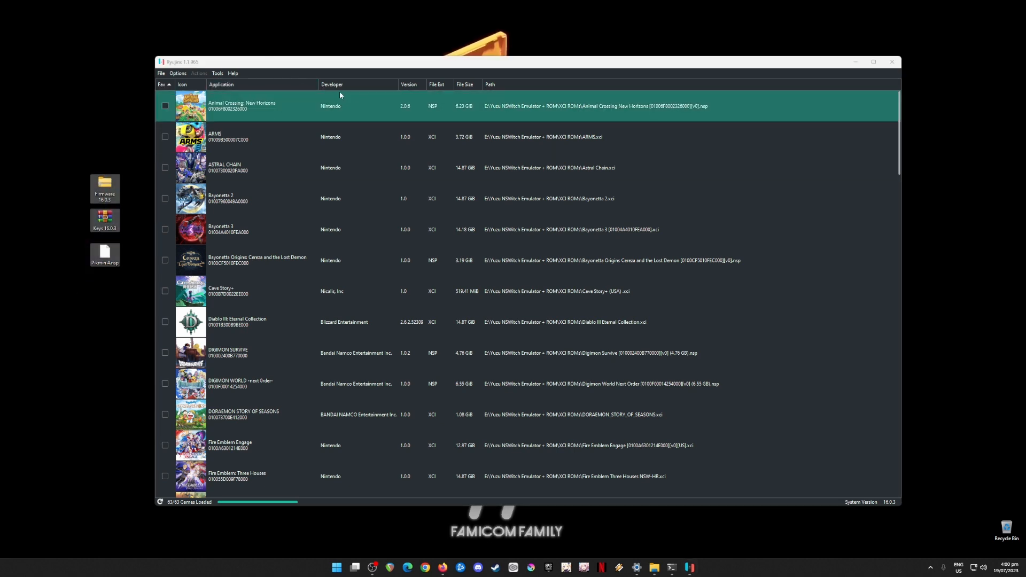
left_click(379, 141)
left_click(368, 221)
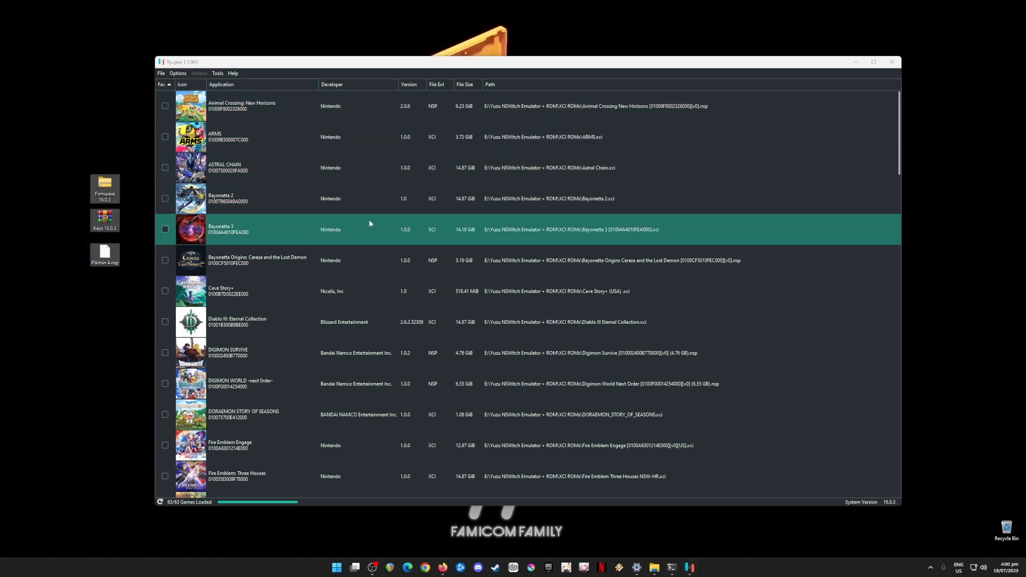
left_click(527, 256)
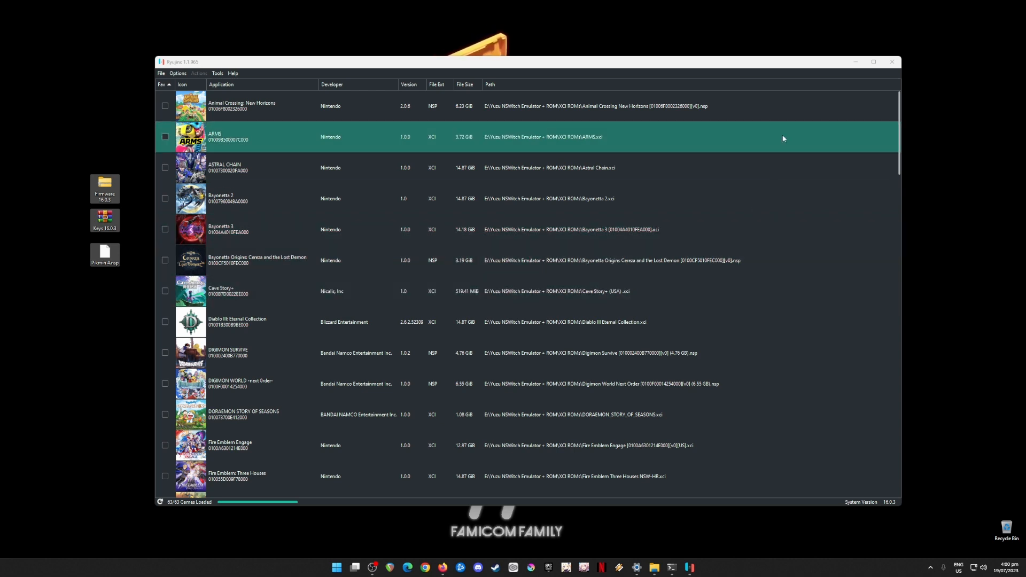
left_click(856, 62)
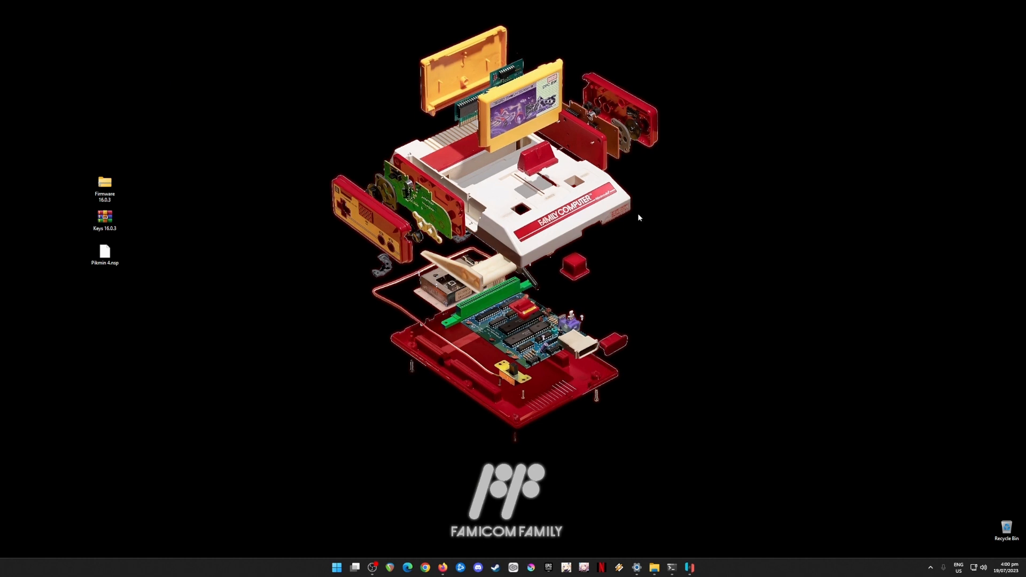
Step: Switch to Firefox and search Google for "ryujinx emulator"
left_click(443, 567)
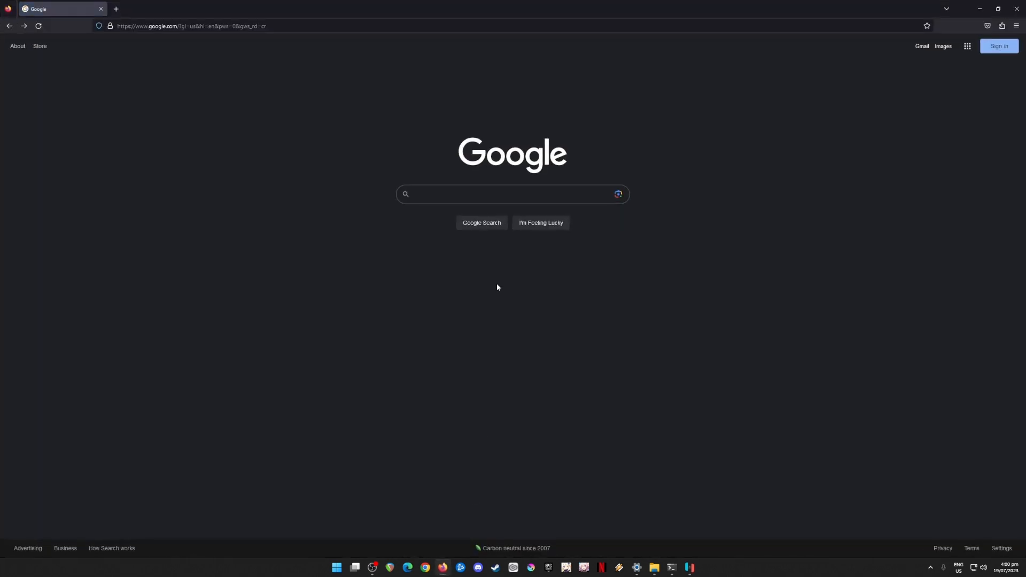
left_click(463, 196)
type("r")
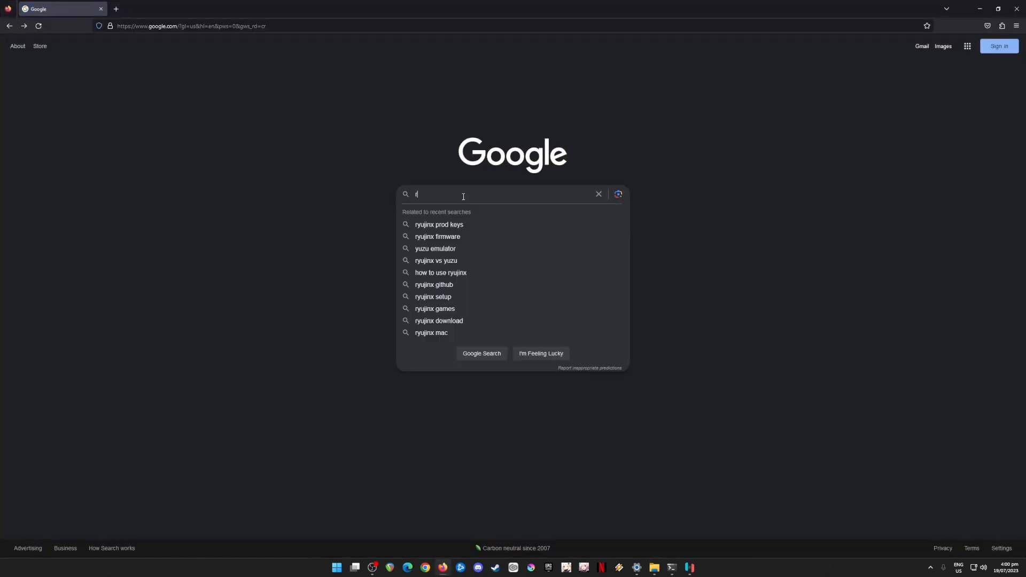
type("yujinx emulator")
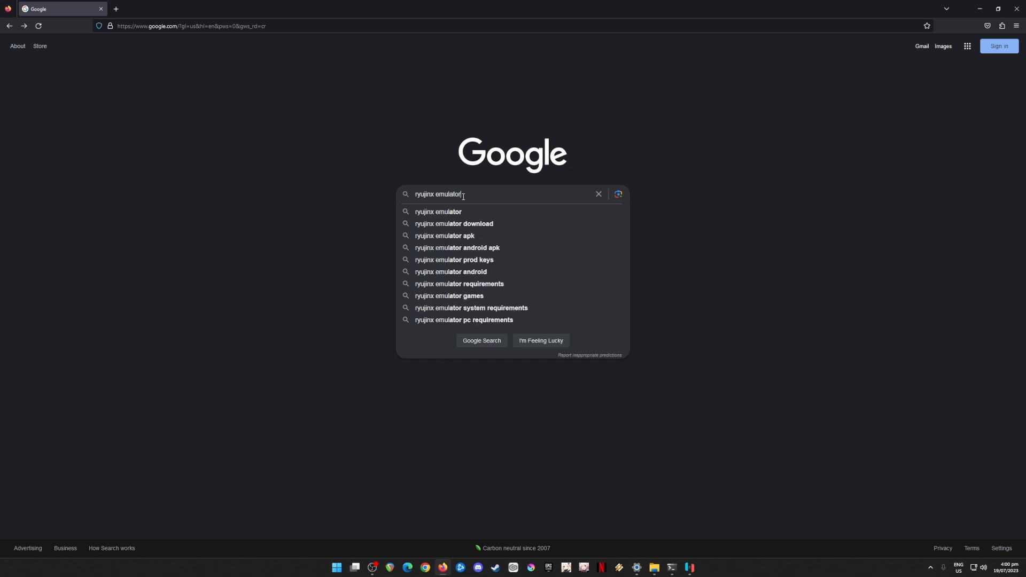
key("Return")
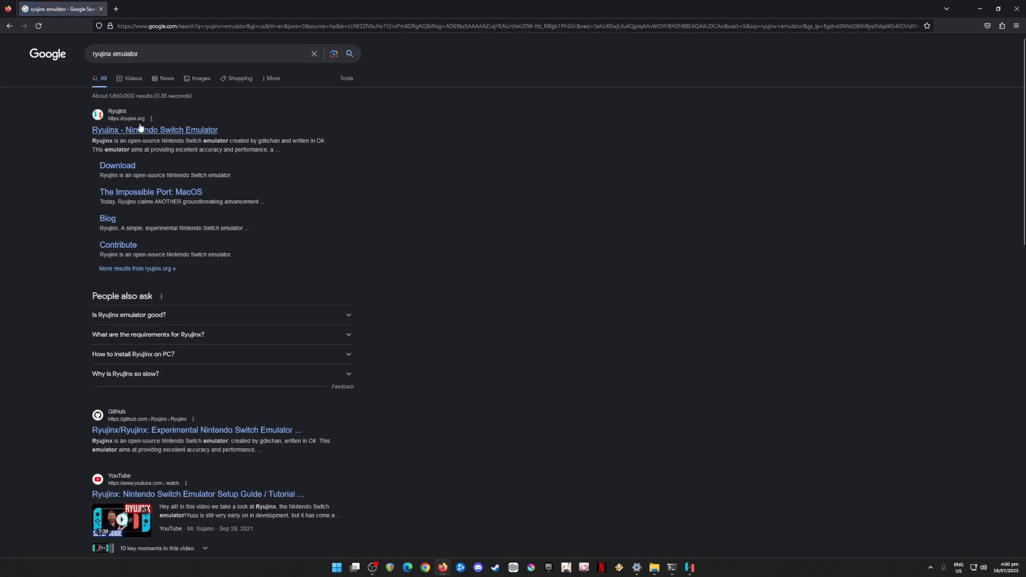
Step: Open the official Ryujinx website, examine the available builds on its download page, and minimise the browser
left_click(172, 129)
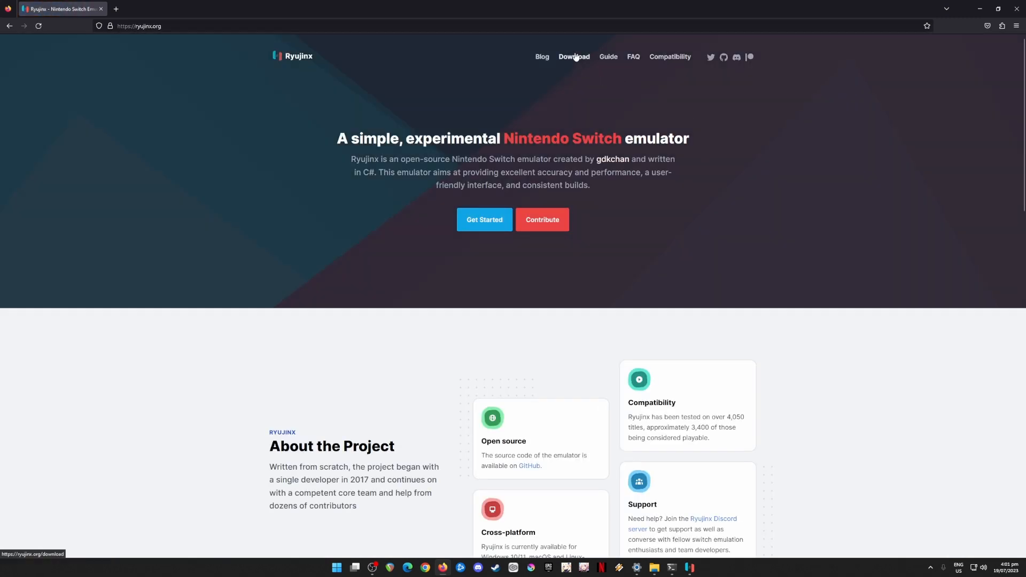
left_click(575, 59)
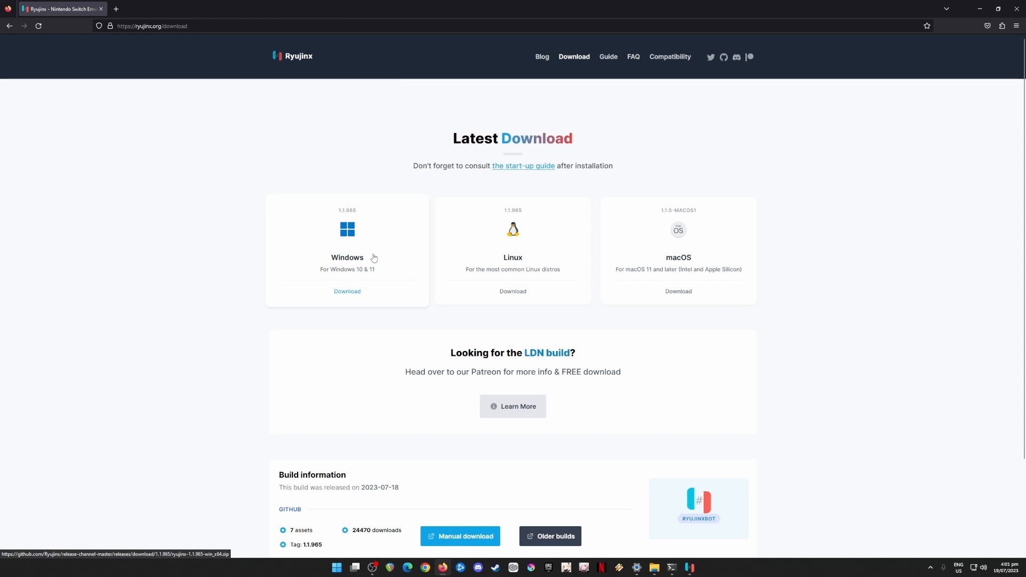
left_click(186, 28)
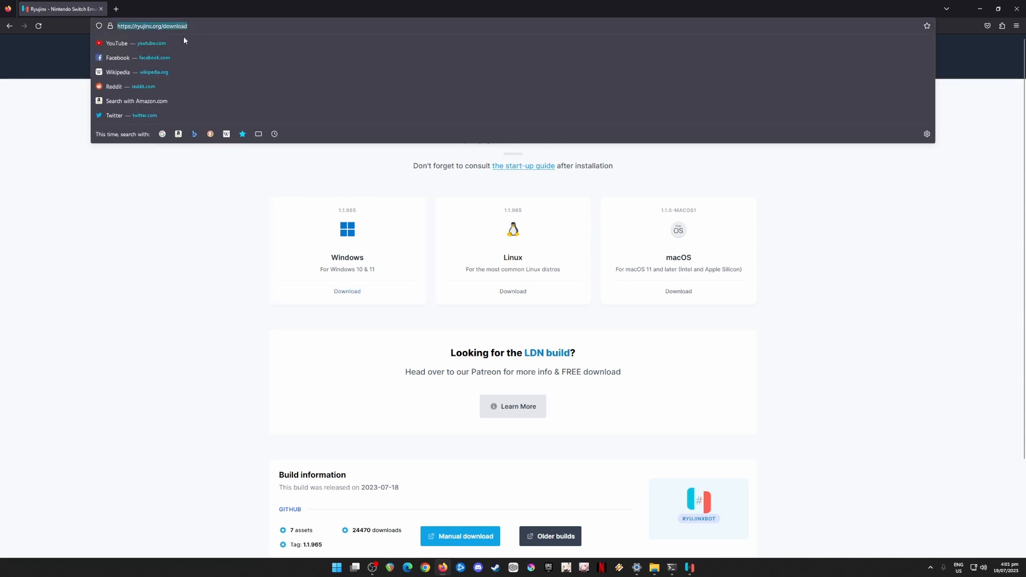
left_click(234, 204)
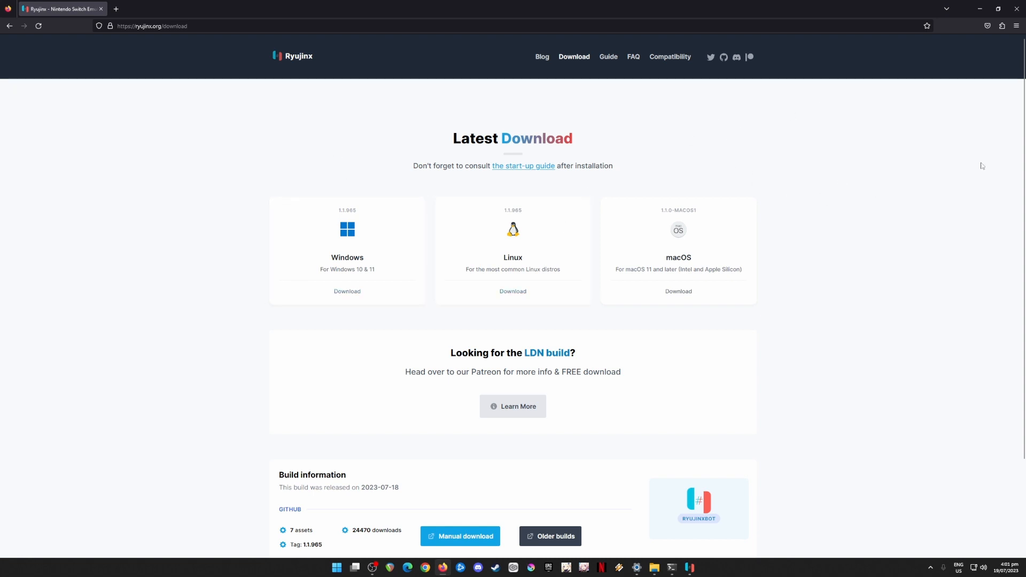
left_click(979, 11)
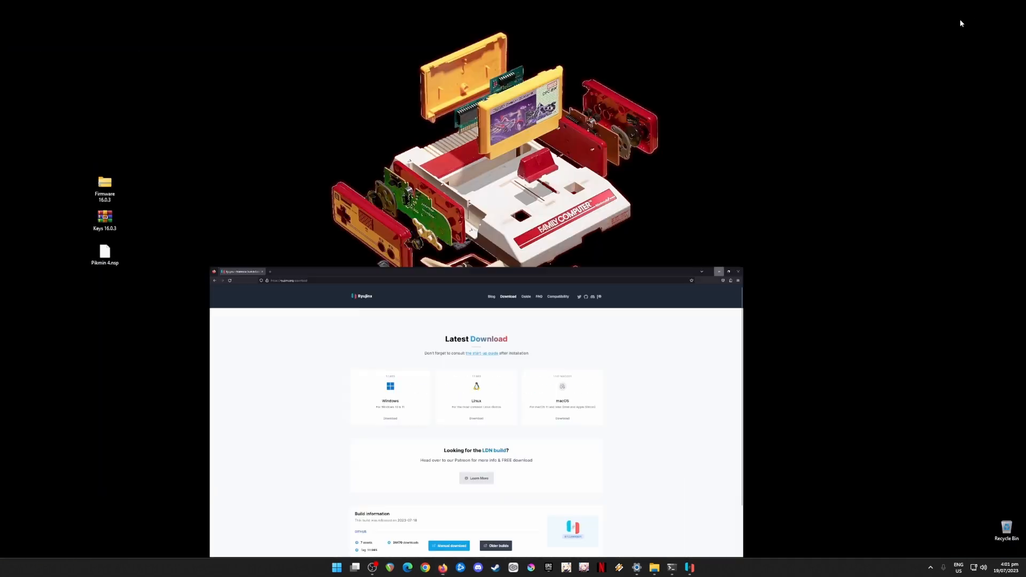
left_click(691, 573)
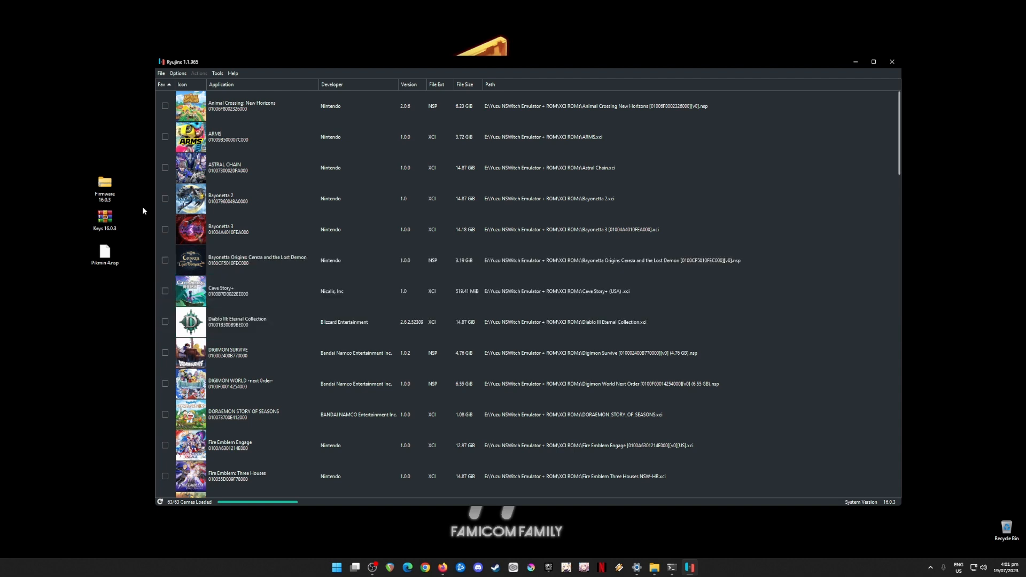
left_click_drag(136, 157, 85, 299)
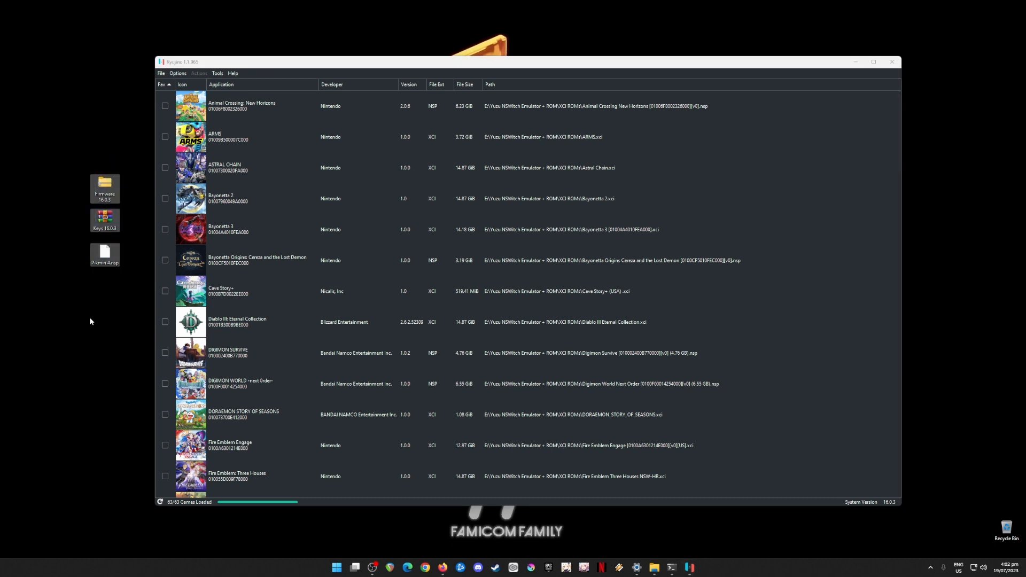
left_click(105, 257)
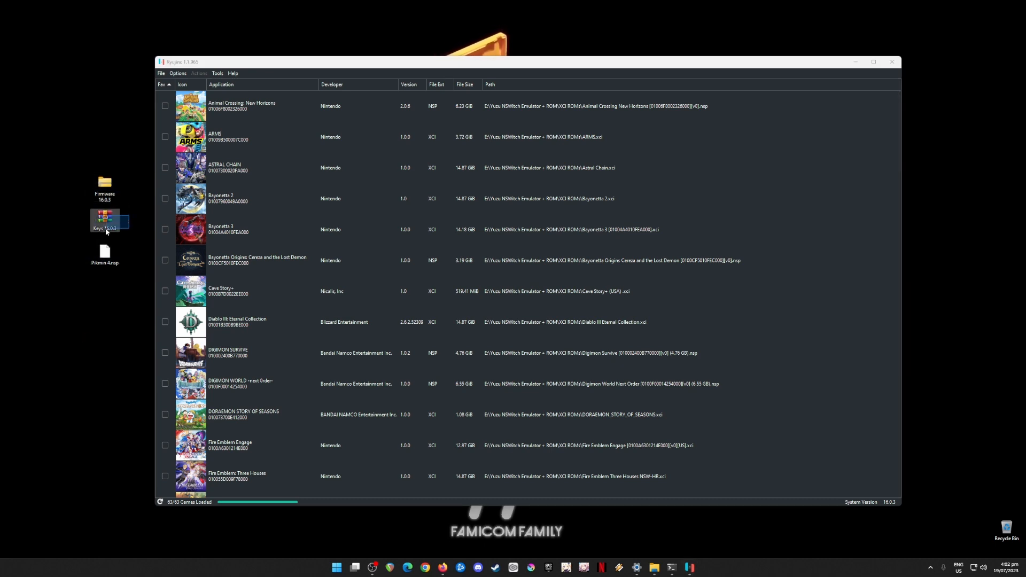
left_click_drag(128, 166, 62, 226)
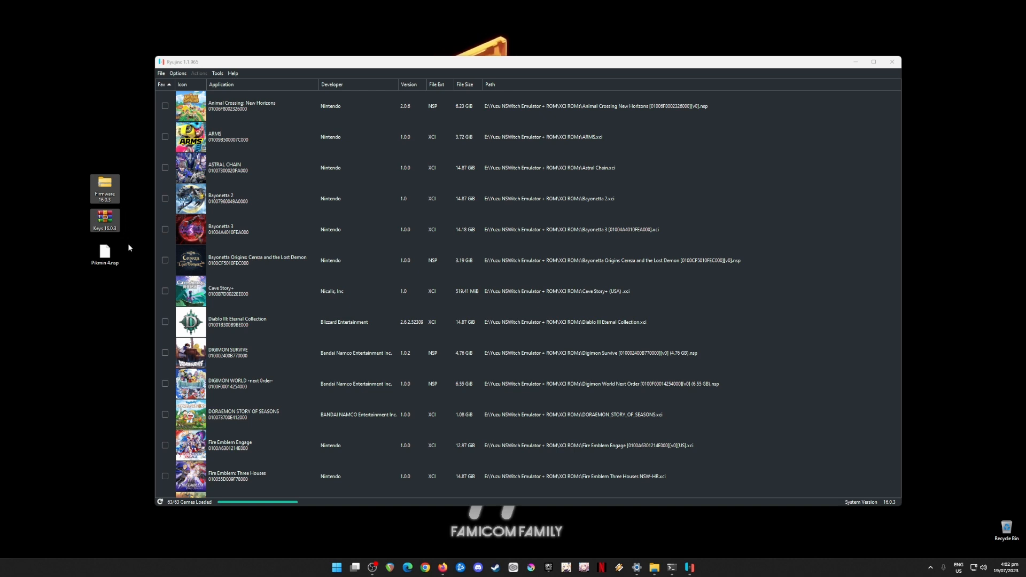
left_click(110, 262)
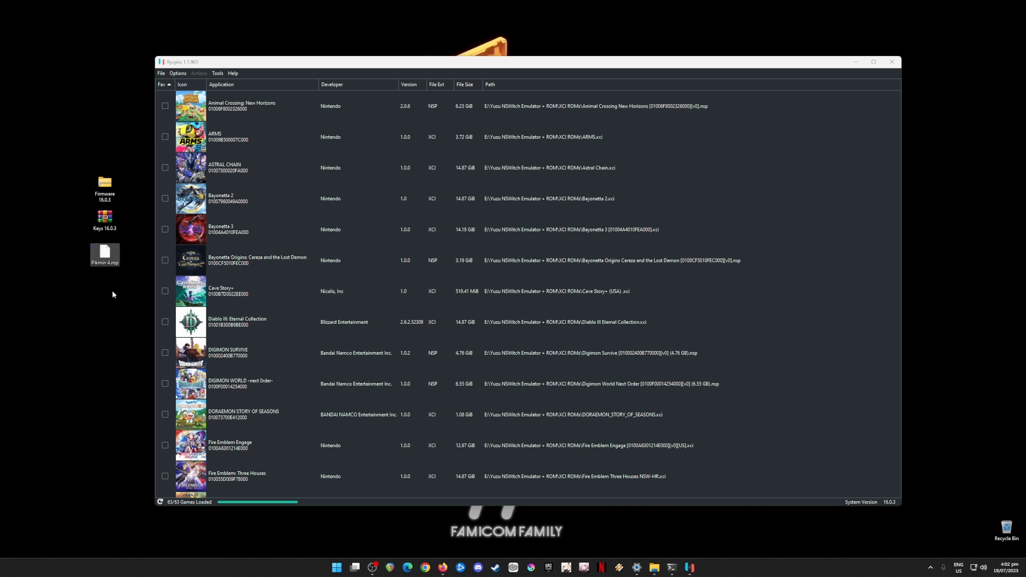
left_click(105, 262)
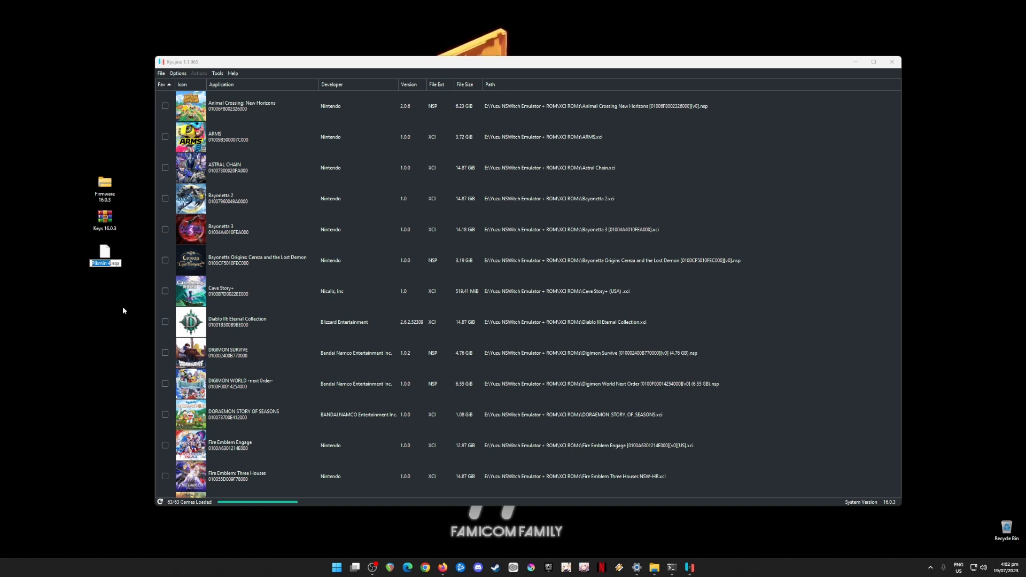
left_click(118, 312)
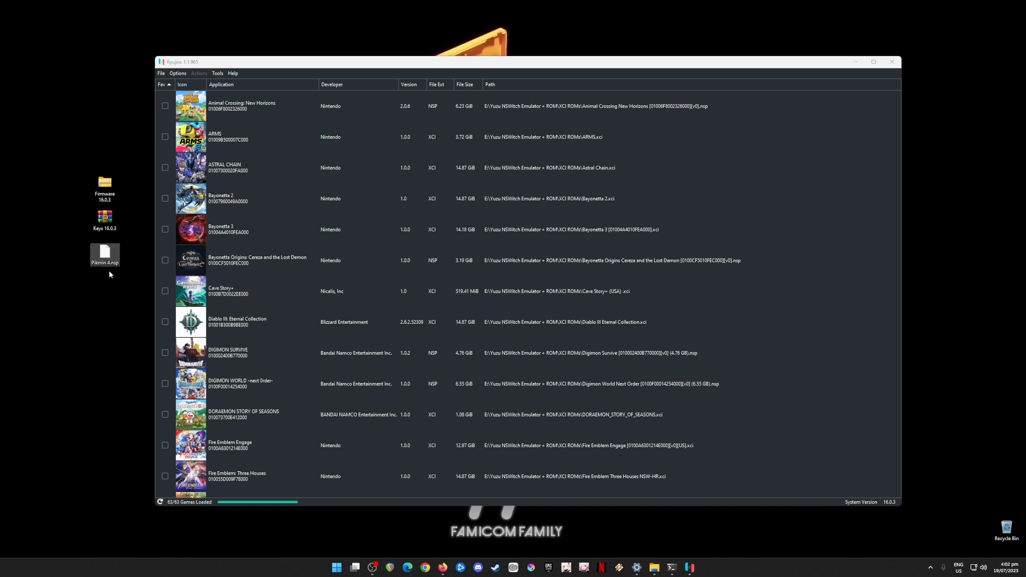
left_click_drag(137, 160, 81, 295)
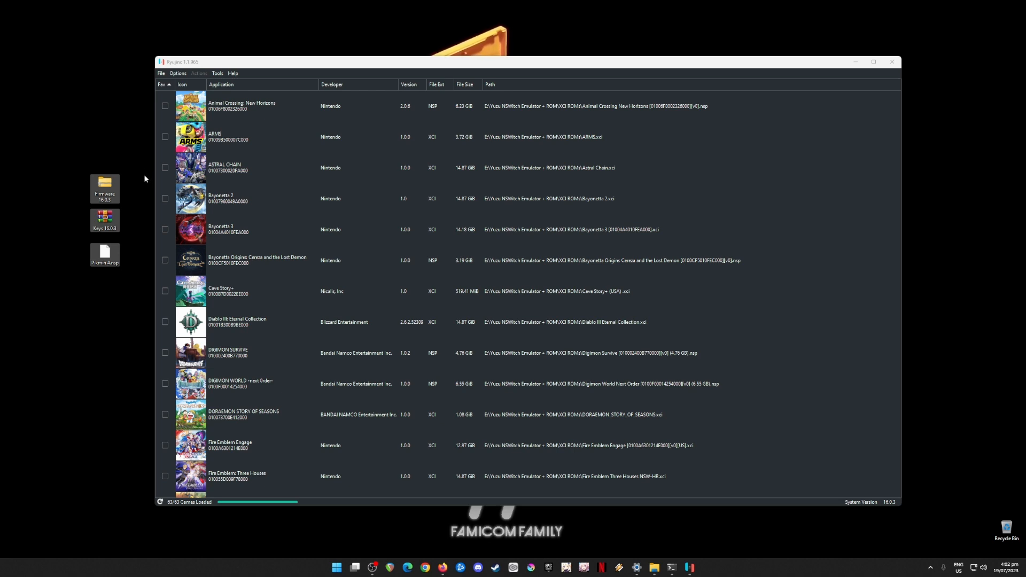
left_click(127, 298)
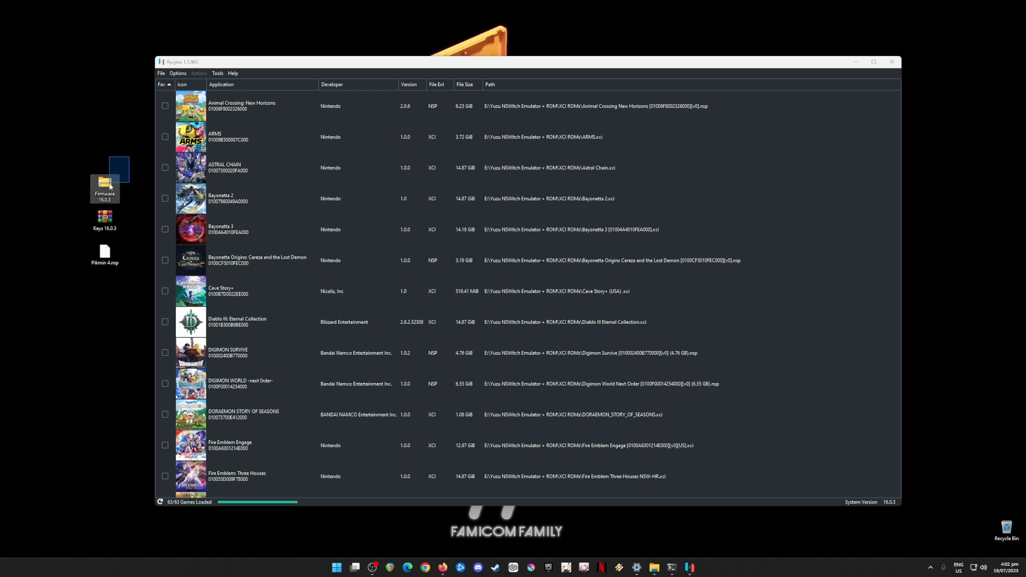
left_click_drag(110, 184, 94, 231)
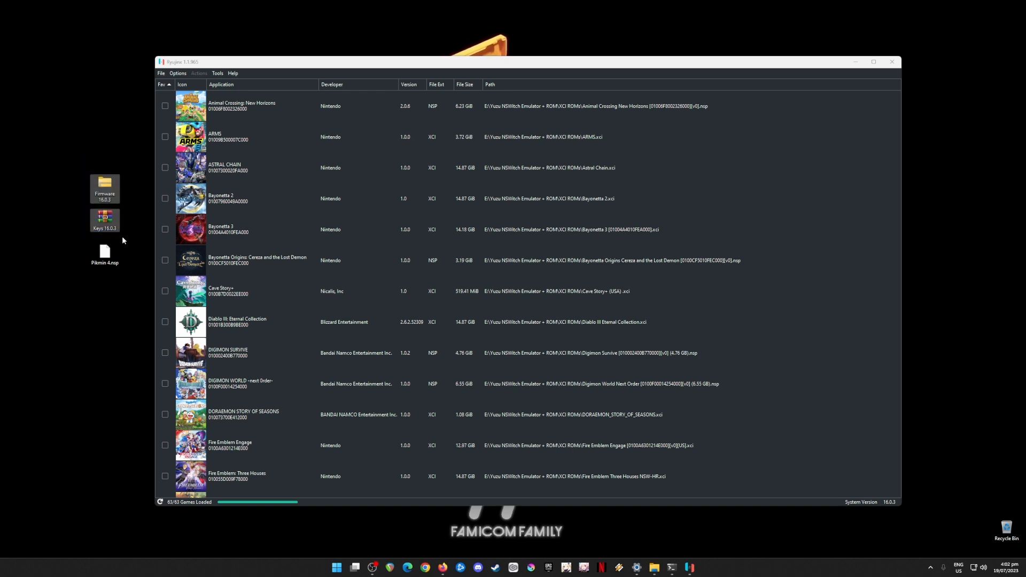
left_click(106, 259)
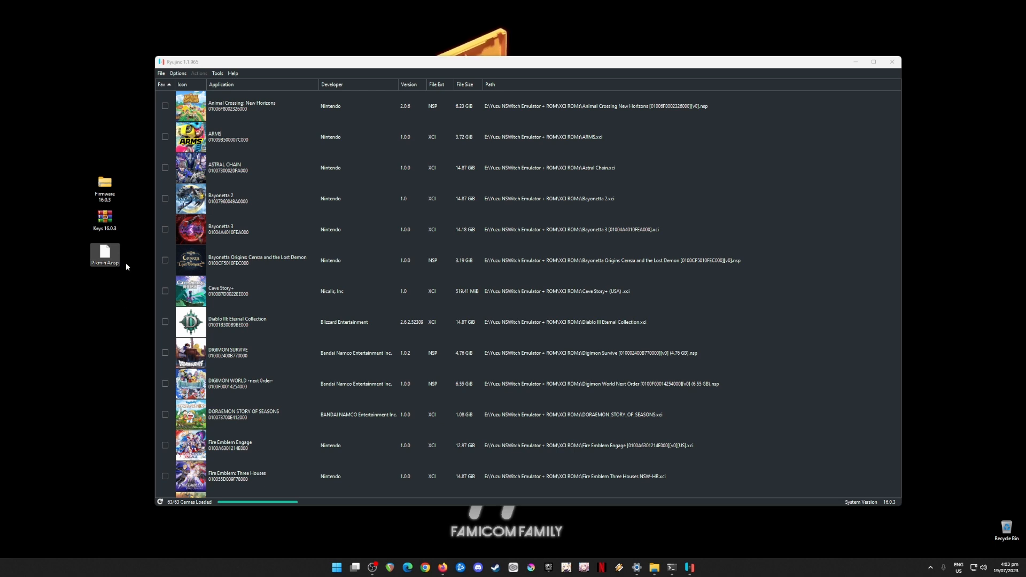
left_click_drag(132, 166, 89, 286)
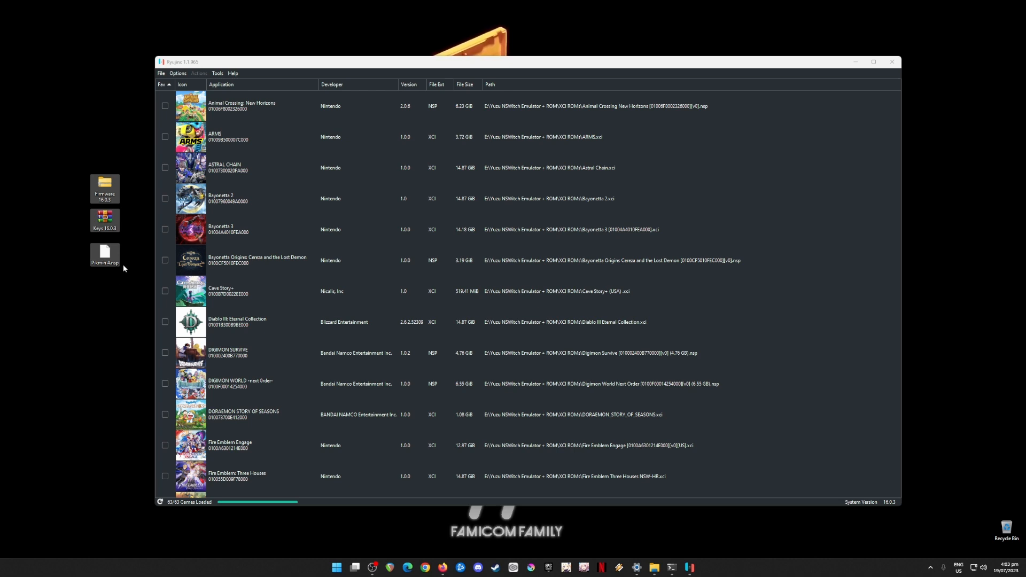
left_click_drag(137, 162, 45, 314)
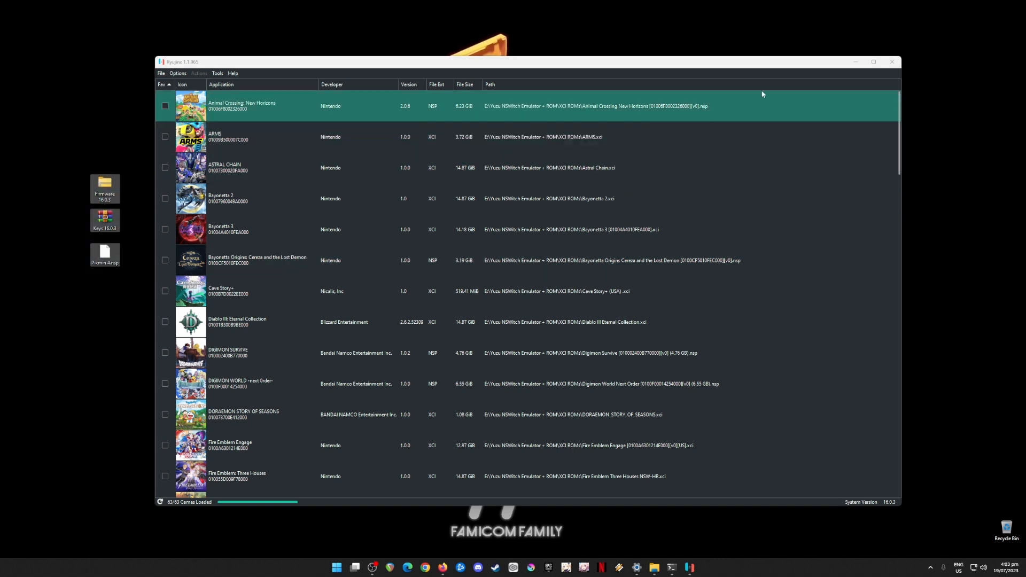
left_click(855, 61)
left_click_drag(205, 141, 75, 319)
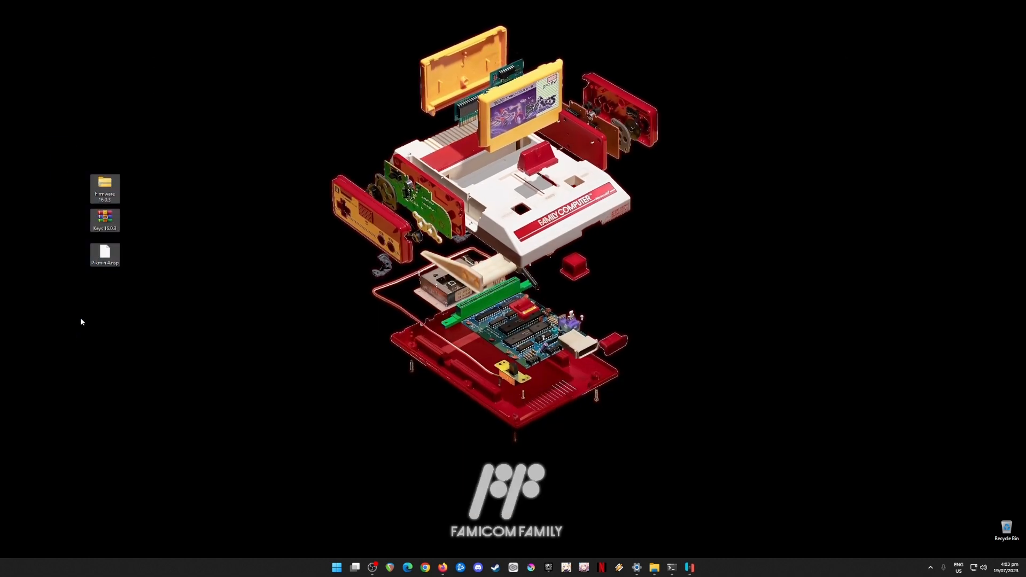
left_click_drag(314, 45, 746, 490)
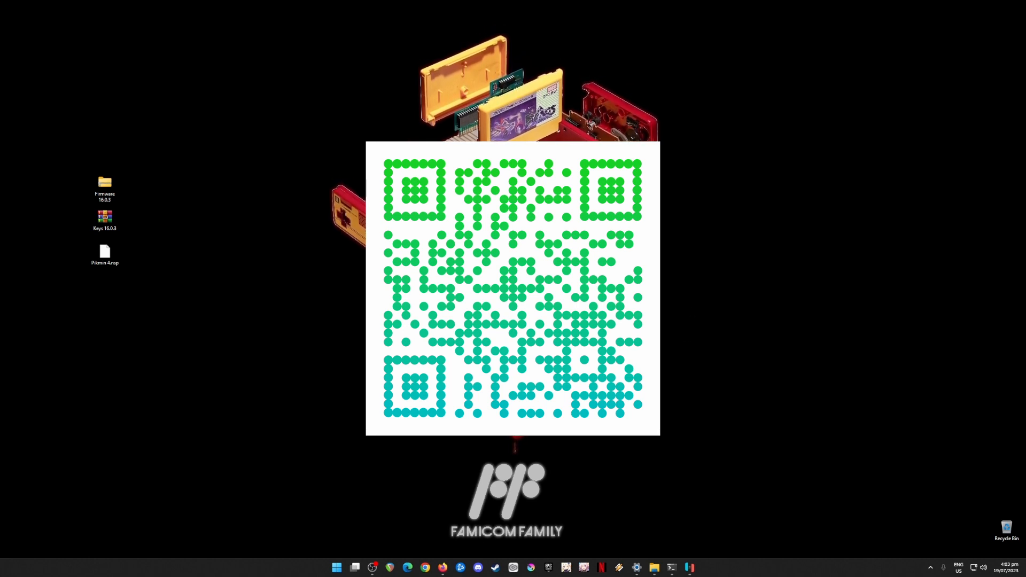
left_click_drag(186, 135, 30, 321)
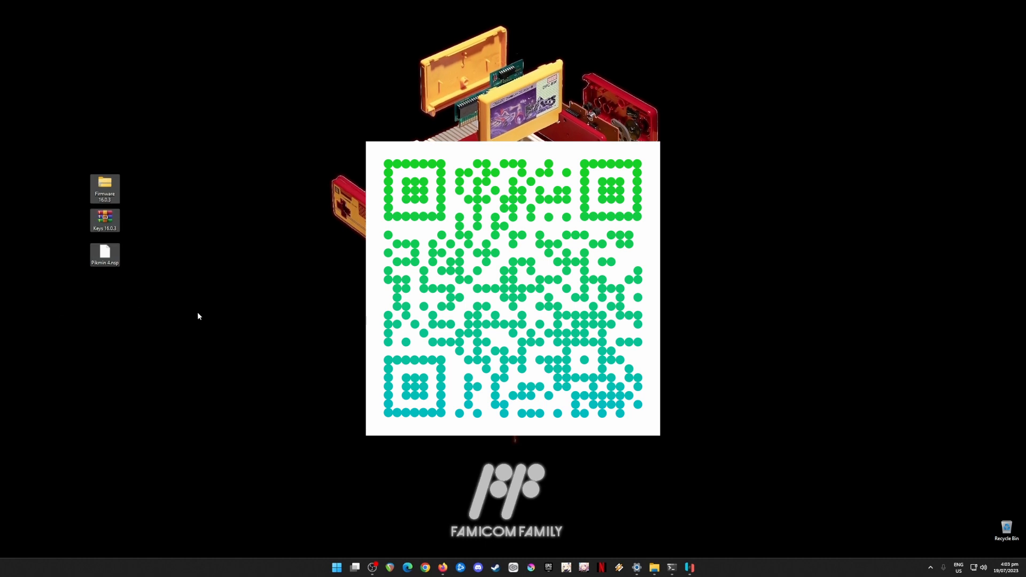
left_click(147, 278)
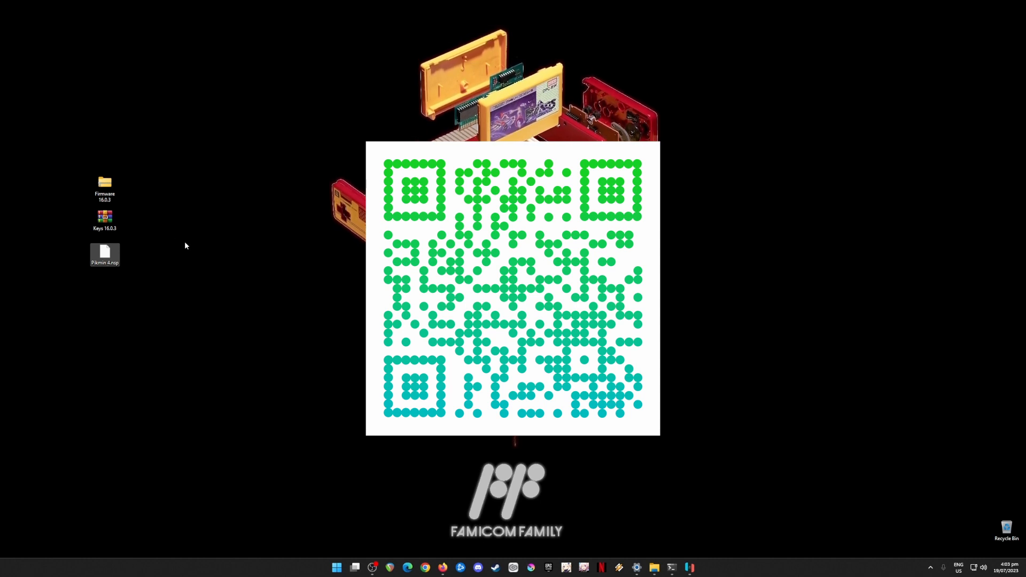
left_click_drag(154, 156, 72, 223)
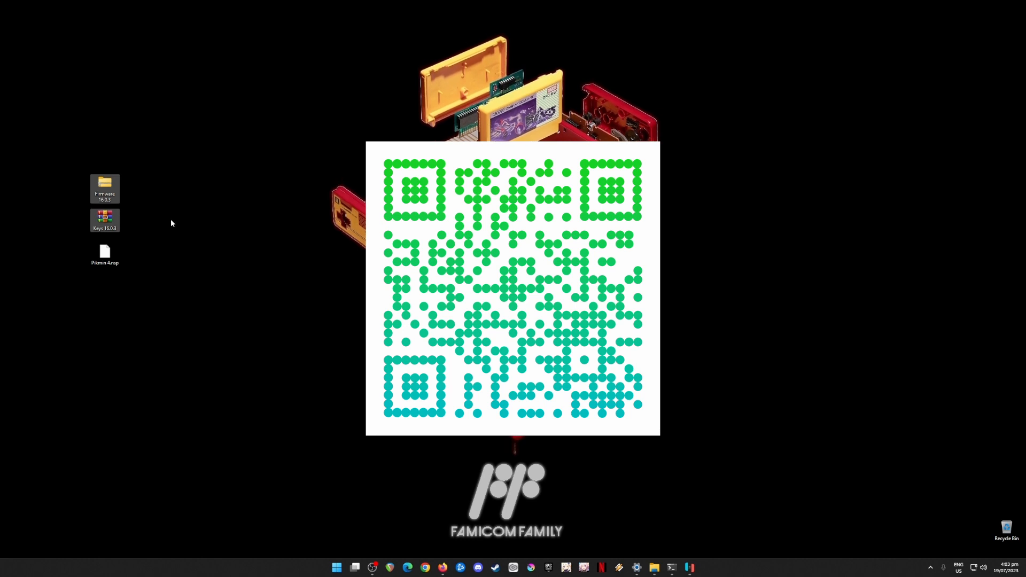
left_click_drag(153, 145, 80, 366)
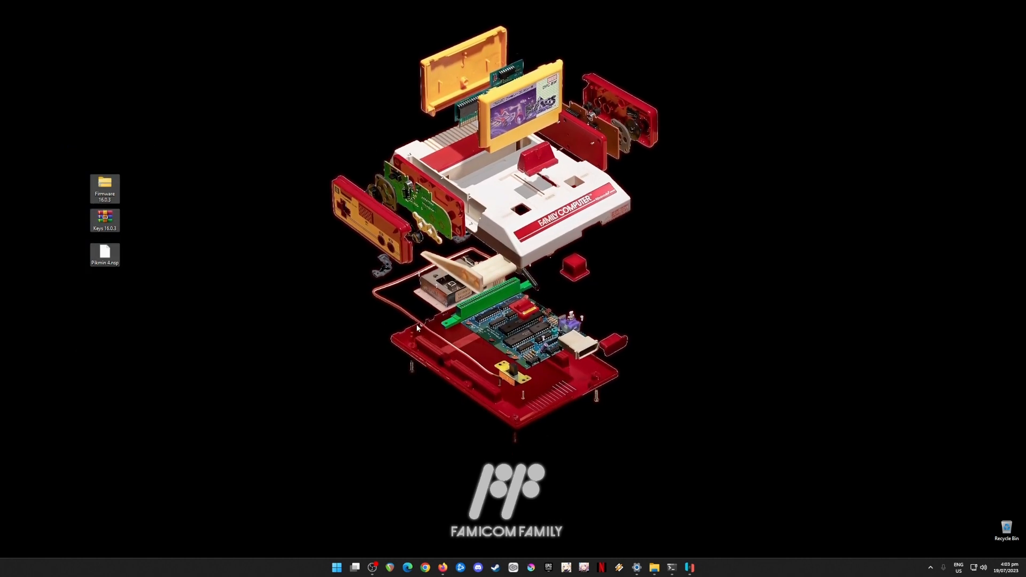
Step: Switch to Ryujinx, open its data folder from the emulator and go into the system folder
left_click(689, 567)
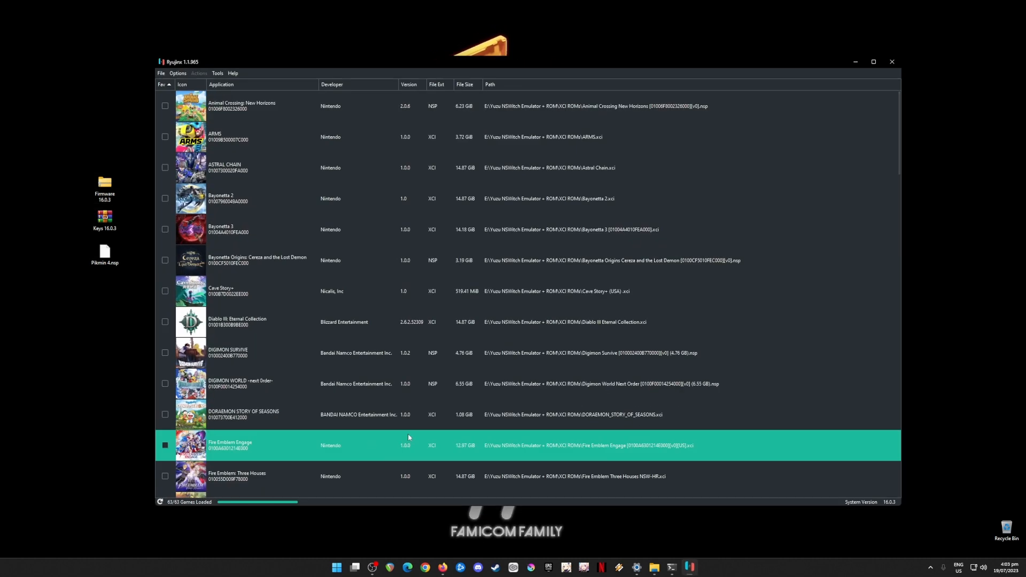
left_click_drag(135, 161, 82, 287)
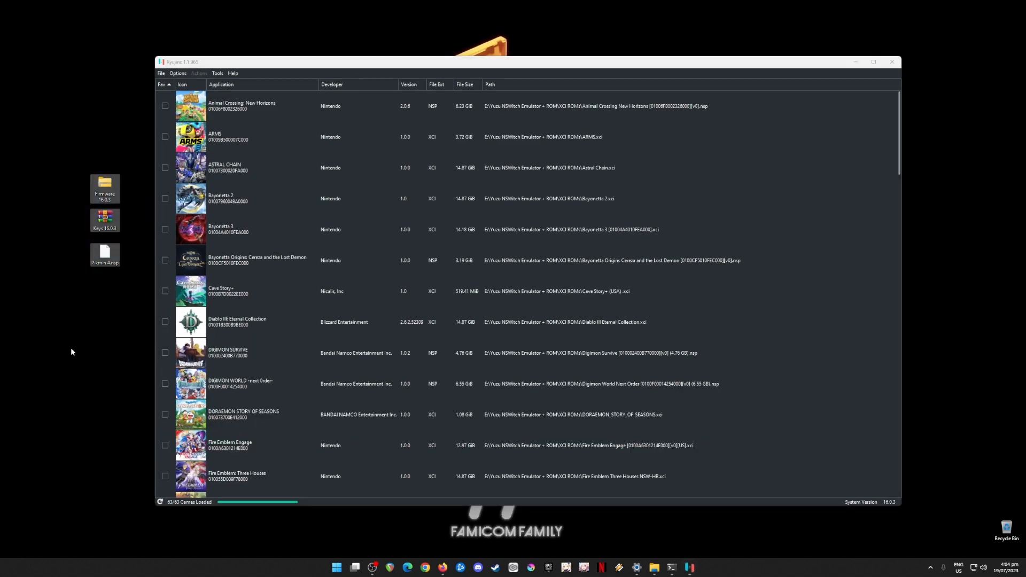
left_click(541, 72)
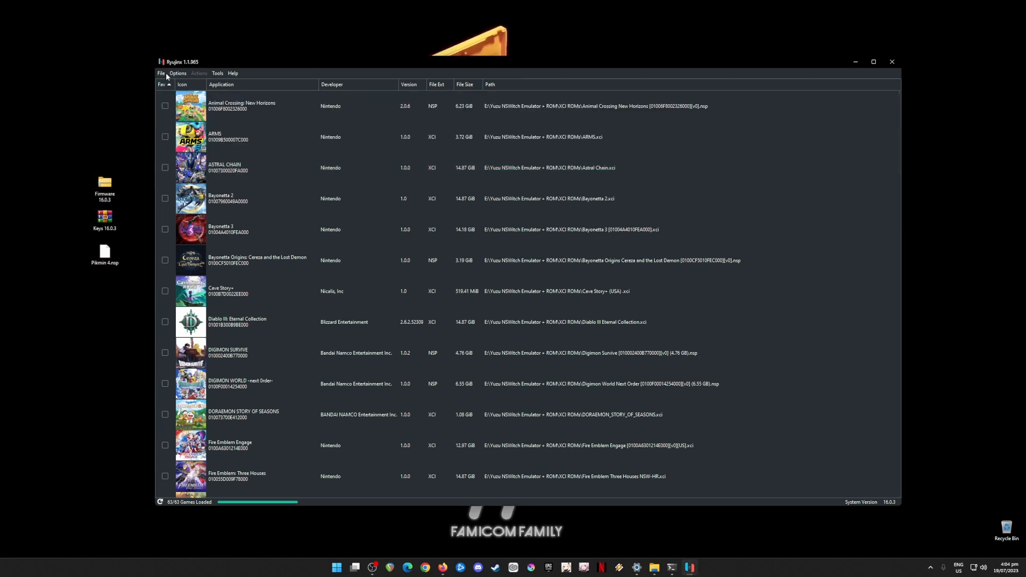
left_click(162, 73)
left_click(215, 117)
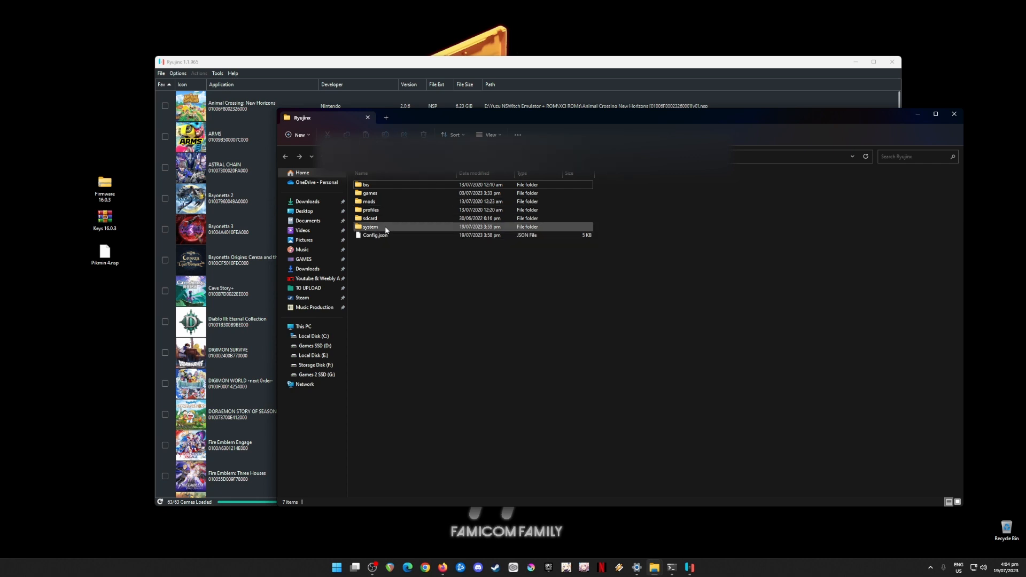
double_click(381, 227)
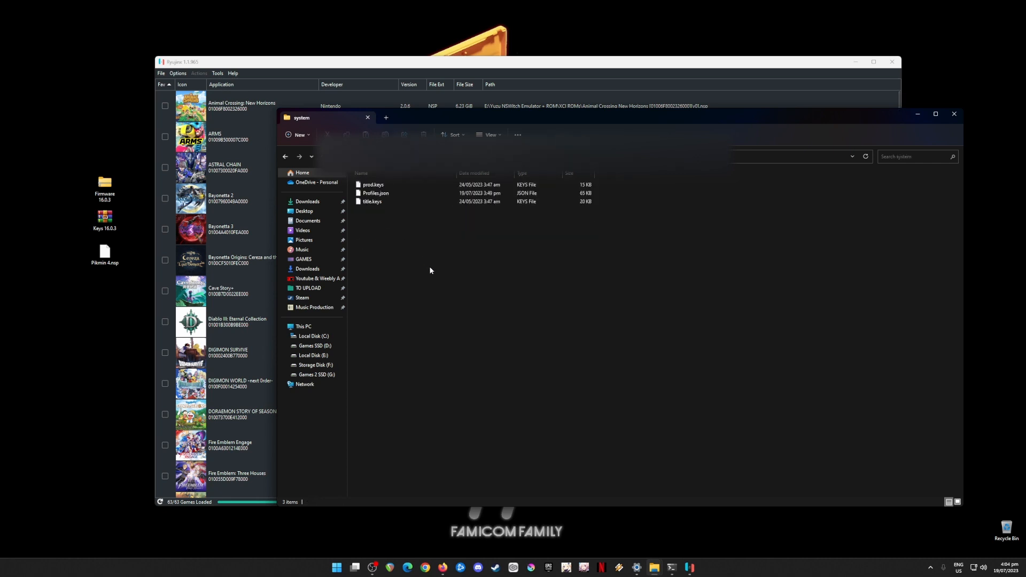
Step: Copy prod.keys and title.keys from the Keys 16.0.3 archive into the system folder, replacing the existing files, and close both windows
left_click(110, 222)
double_click(110, 222)
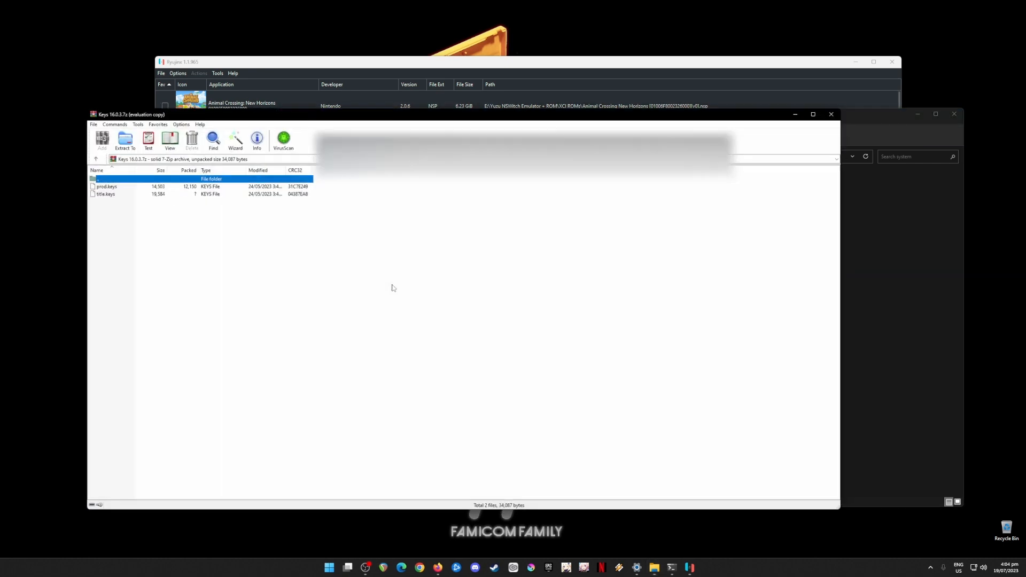
left_click_drag(112, 225, 870, 275)
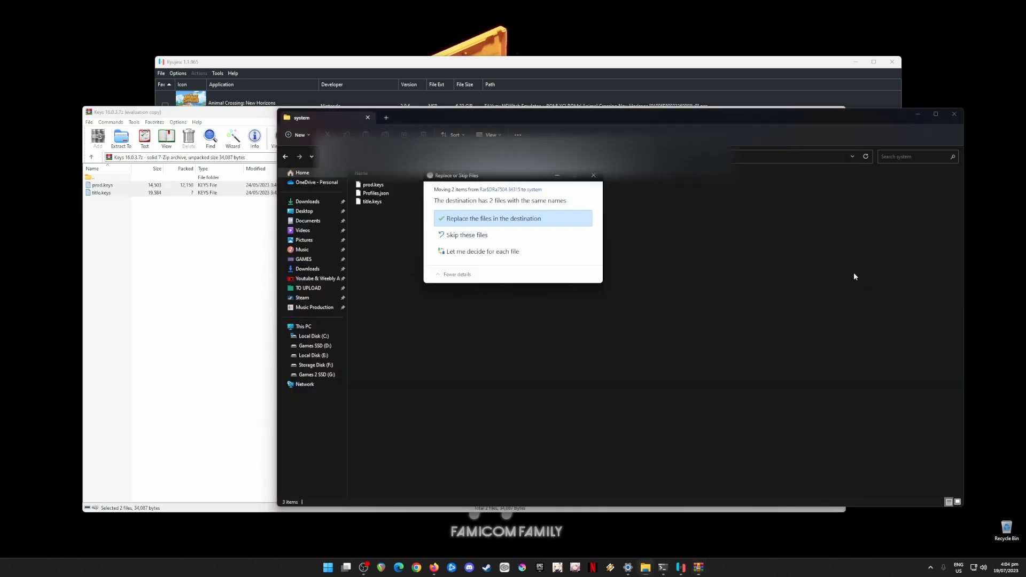
left_click(534, 219)
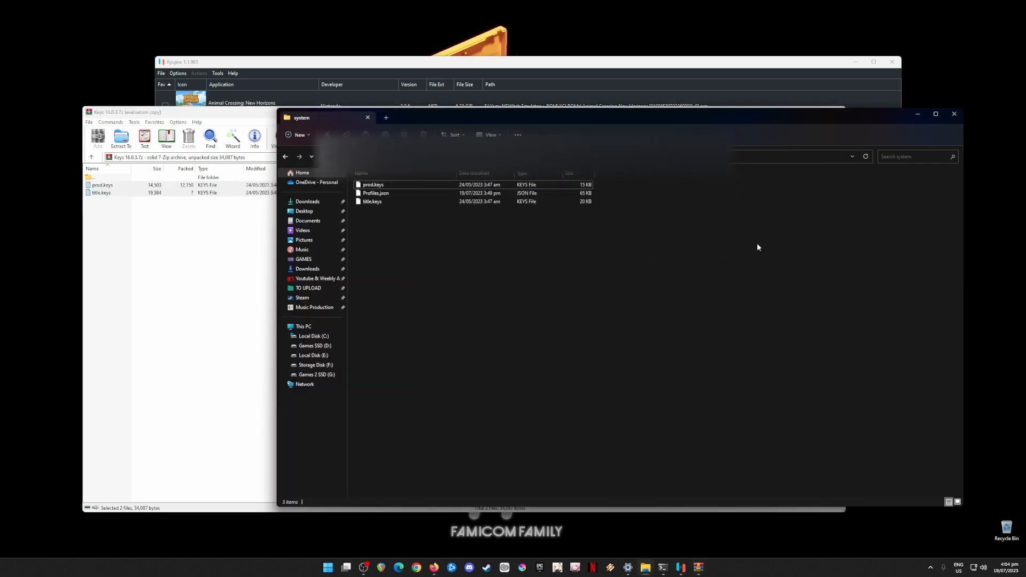
left_click(955, 114)
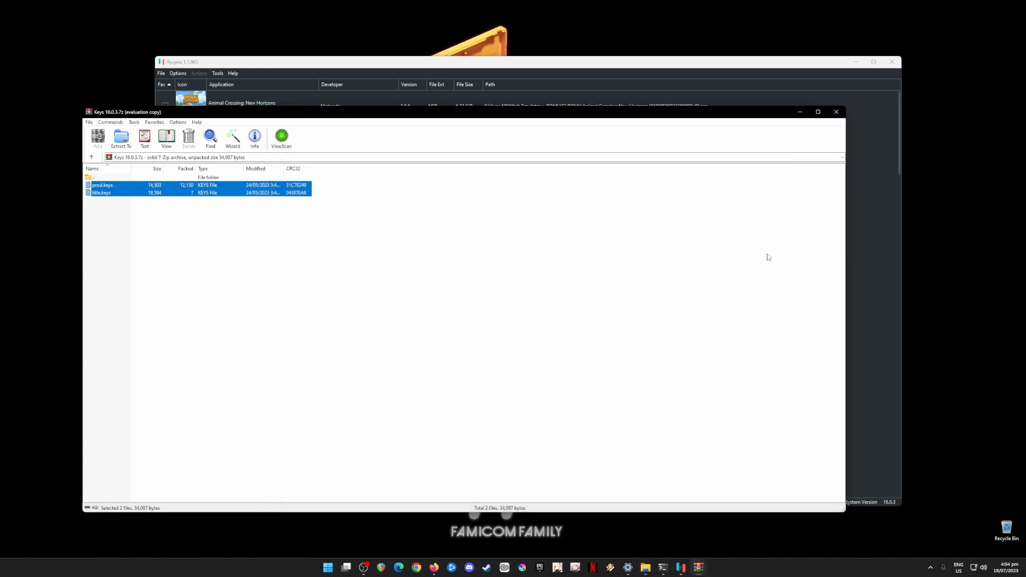
left_click(841, 112)
Step: Install the firmware in Ryujinx from the Firmware 16.0.3 ZIP file and confirm replacing the current system version
left_click_drag(120, 150, 82, 195)
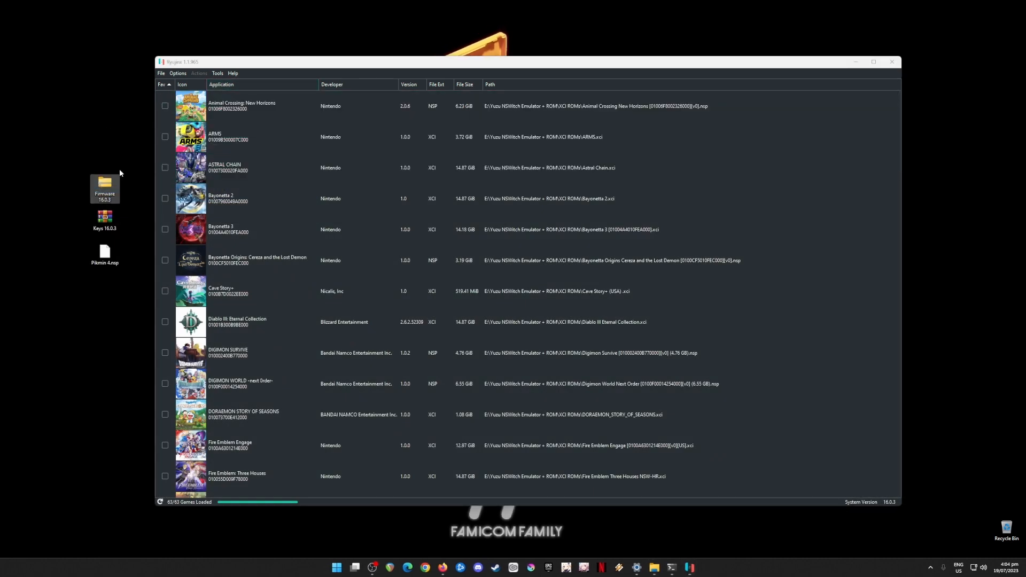
left_click(217, 73)
mouse_move(227, 84)
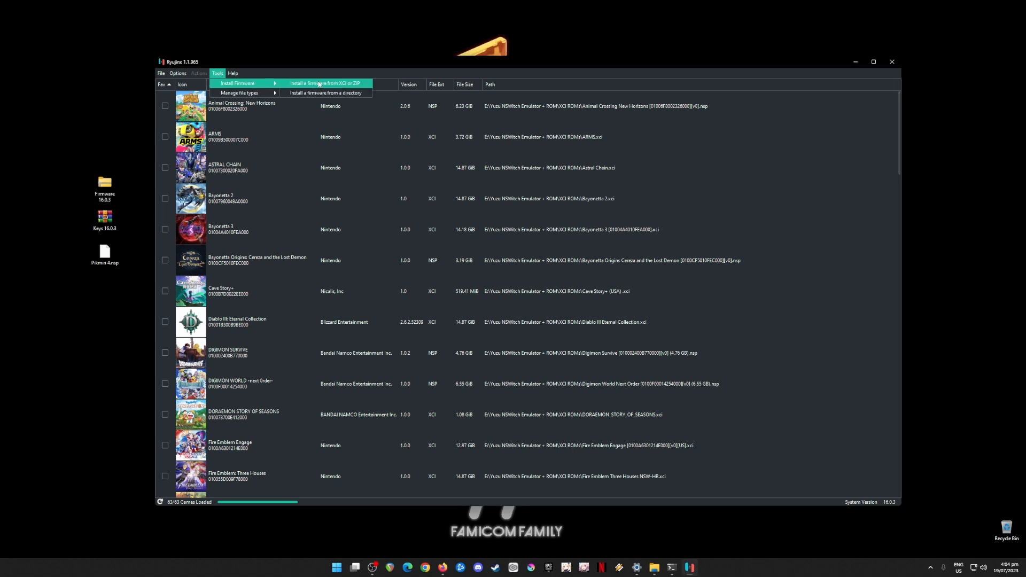
left_click(348, 84)
left_click(254, 133)
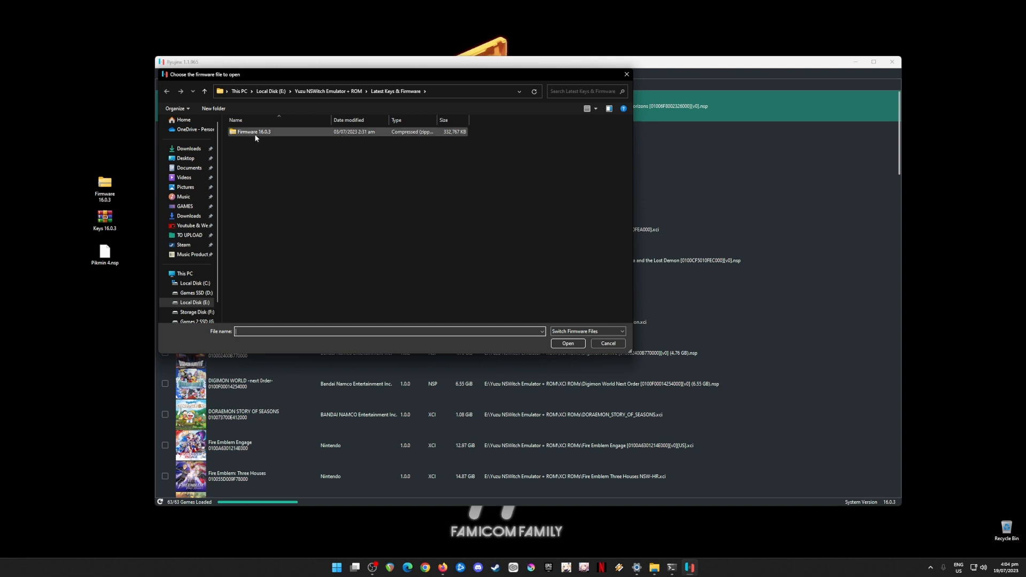
double_click(254, 132)
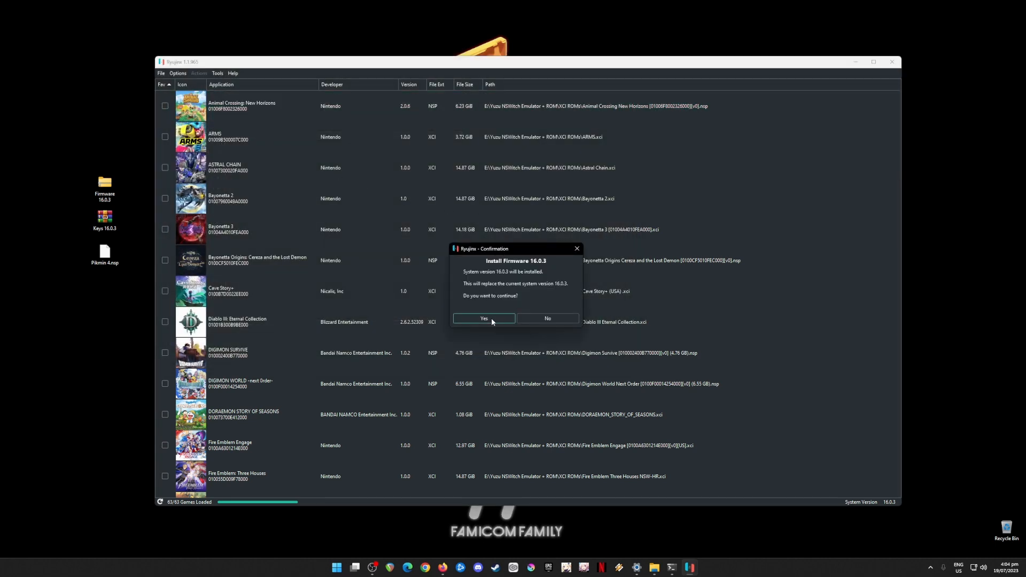
left_click(484, 318)
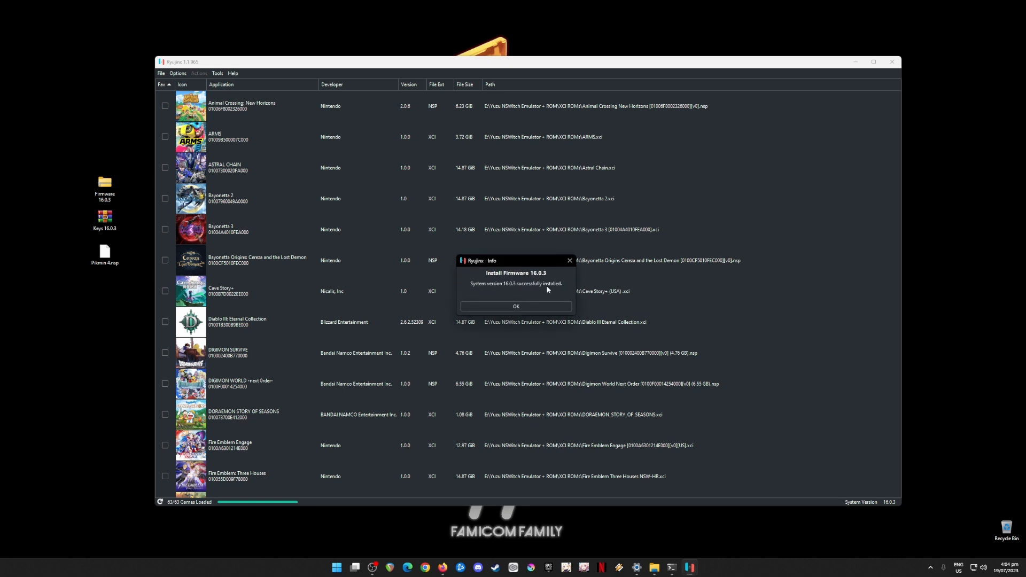
left_click(525, 306)
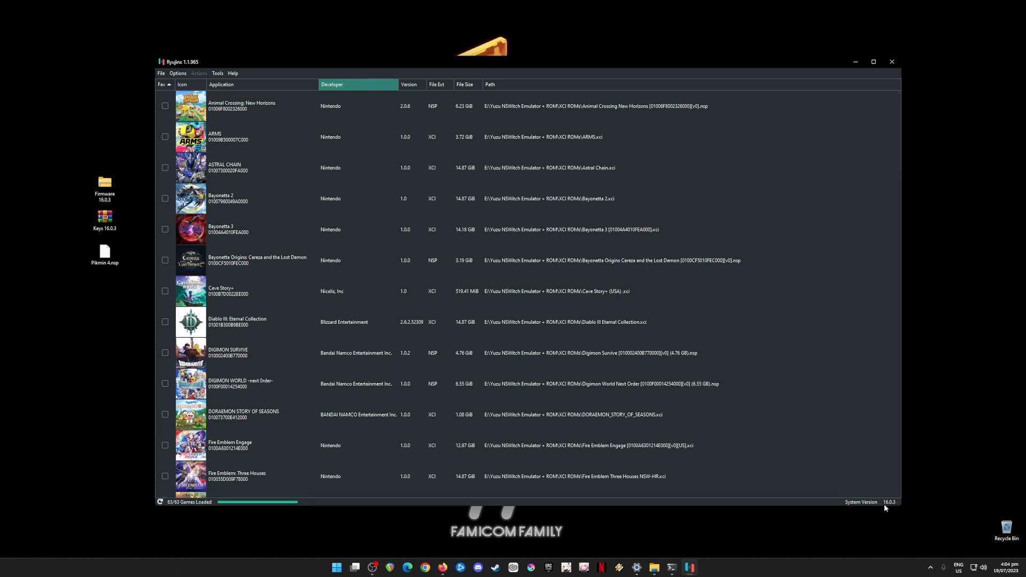
left_click(104, 188)
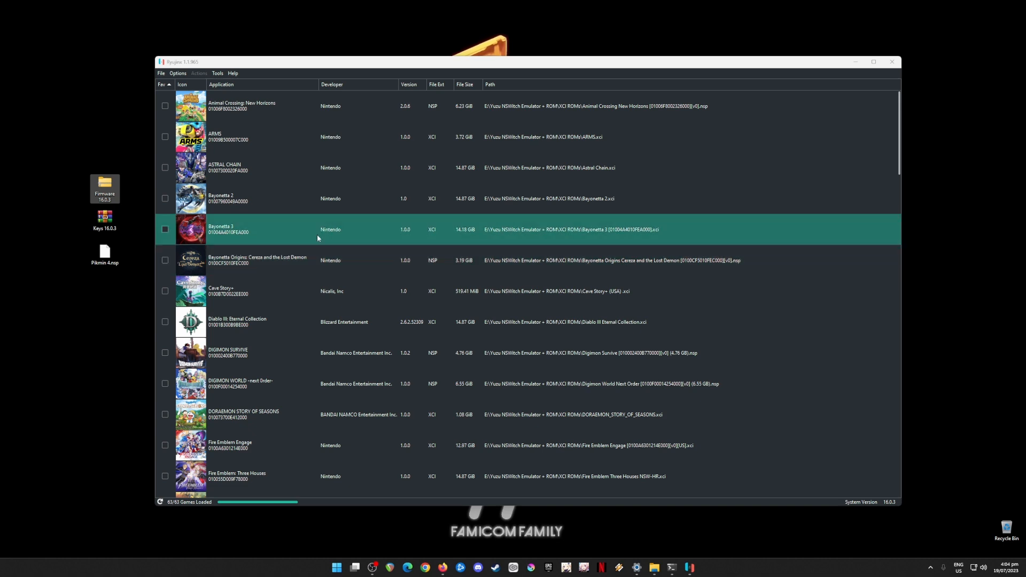
scroll(295, 181, "down", 2)
scroll(297, 191, "up", 2)
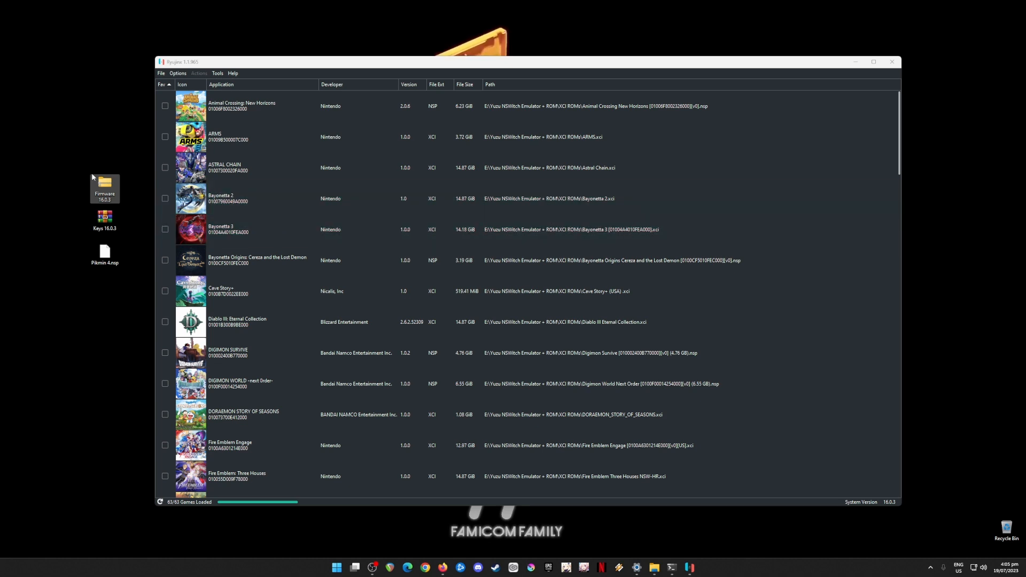
left_click_drag(128, 159, 83, 309)
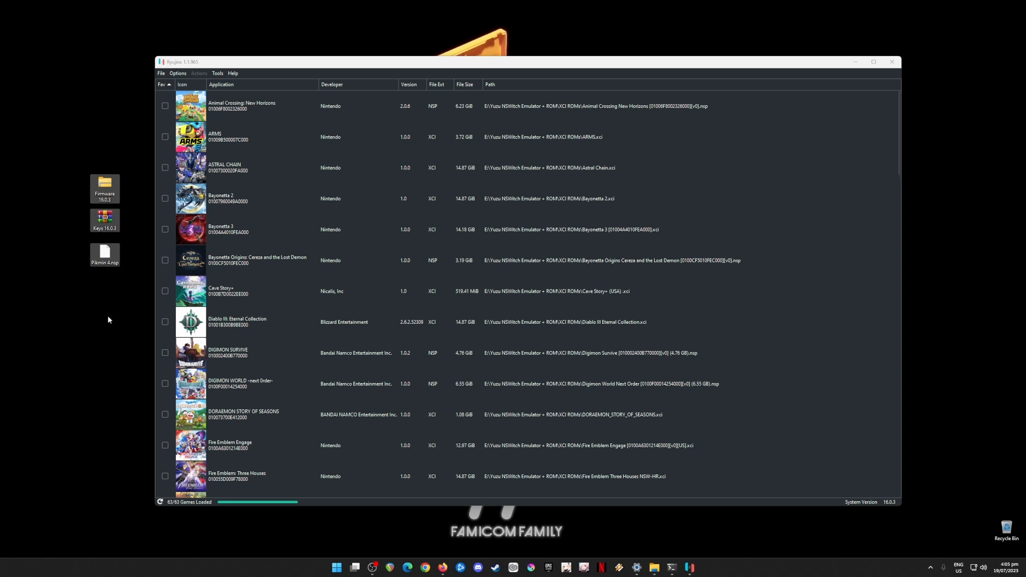
left_click(107, 317)
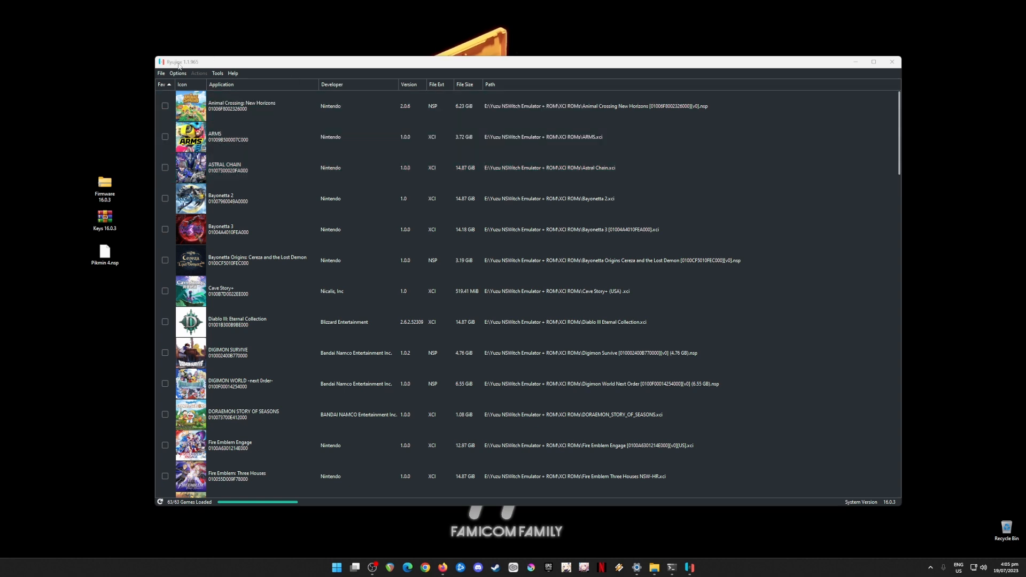
Step: Open the Ryujinx settings and examine the general options and the game directory pointing to the XCI ROMs folder
left_click(454, 62)
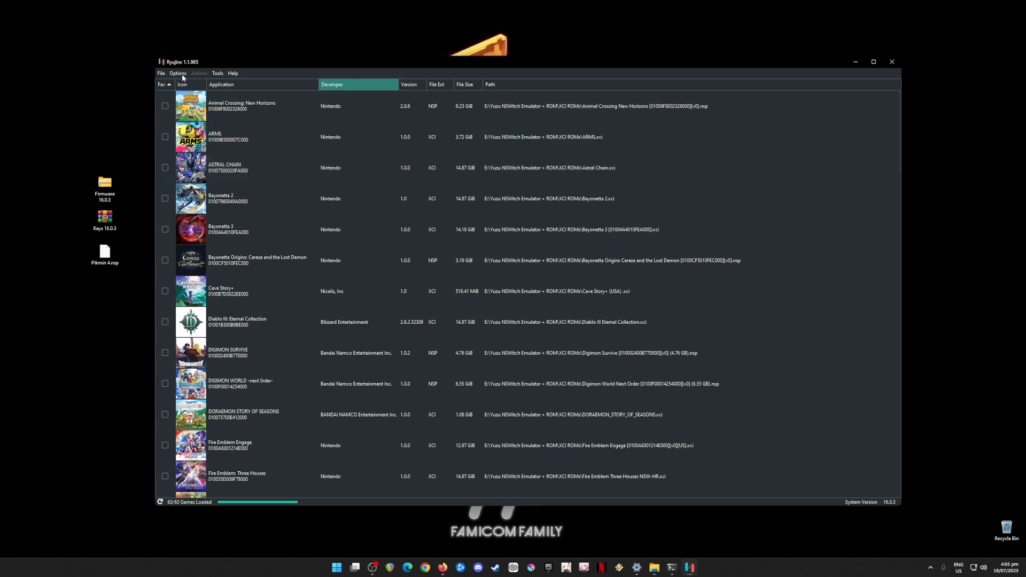
left_click(183, 77)
left_click(186, 138)
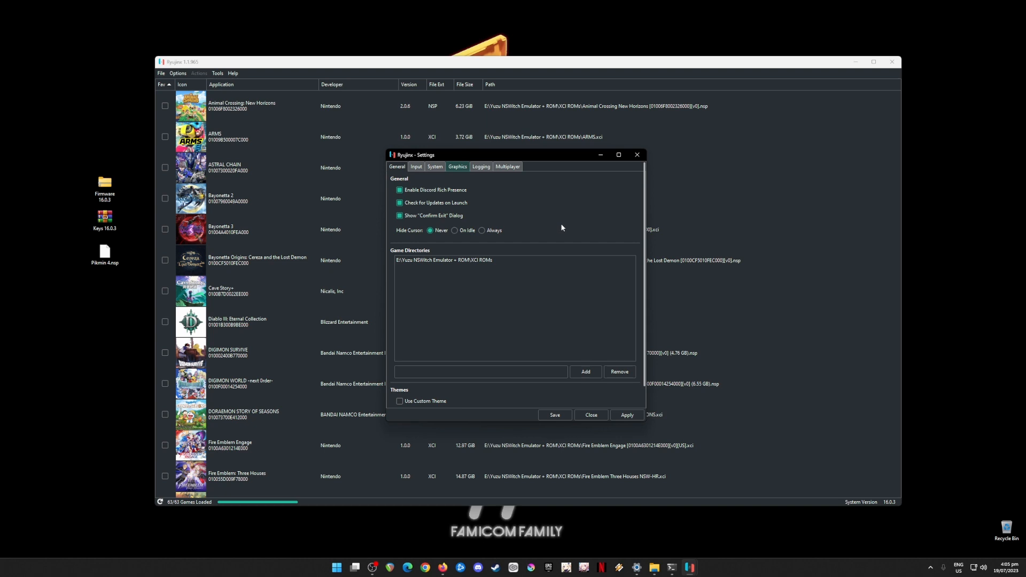
left_click(416, 261)
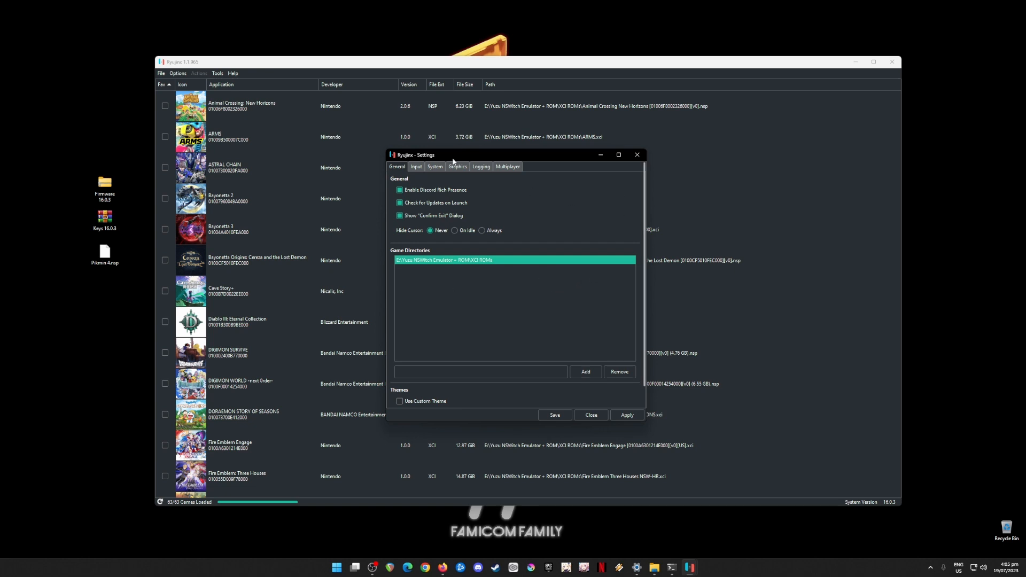
Step: Check the input devices available for Player 1 in the controller configuration and close it without saving
left_click(416, 166)
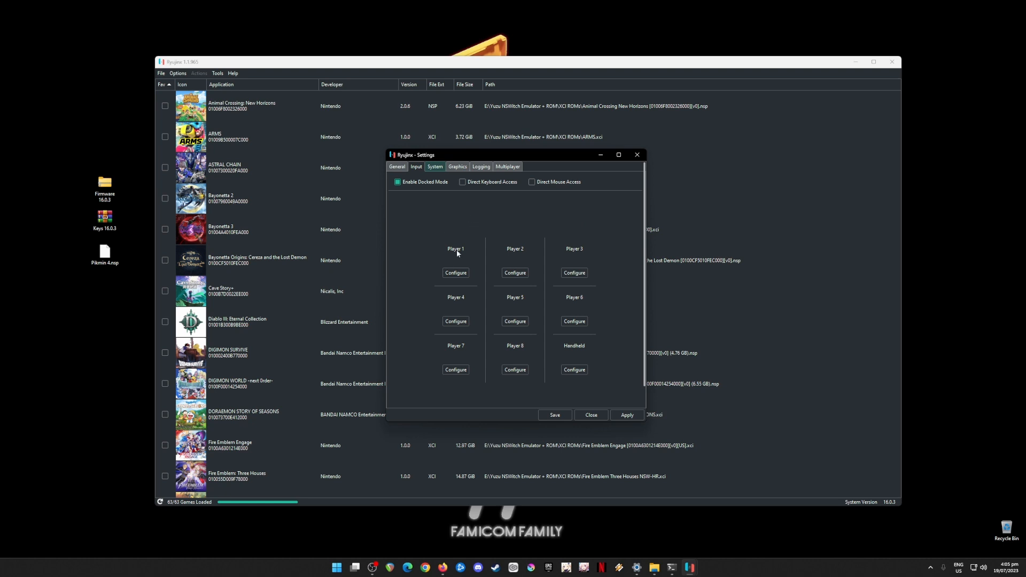
left_click(453, 274)
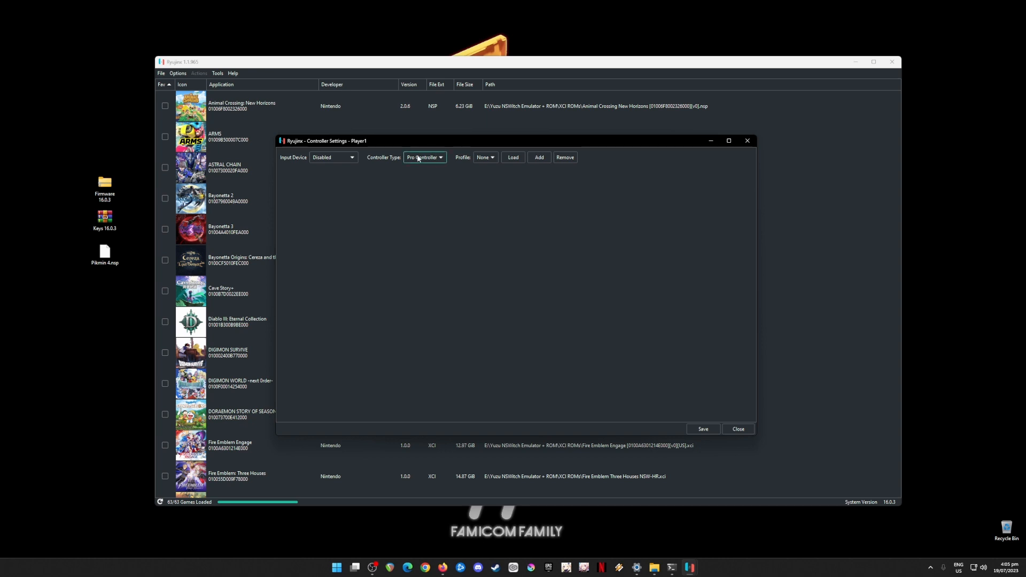
left_click(351, 159)
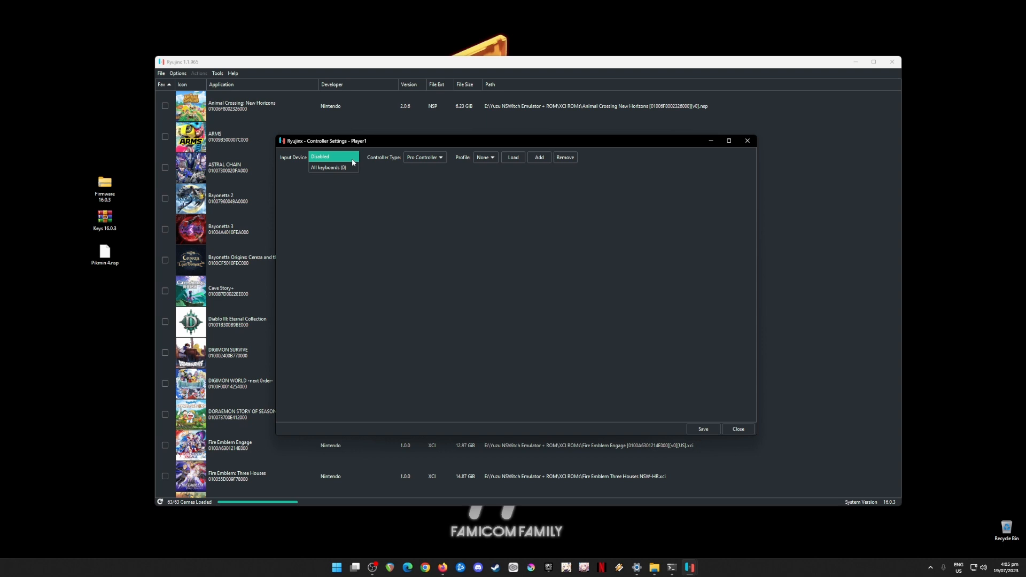
left_click(636, 258)
left_click(747, 141)
left_click(460, 273)
left_click(747, 431)
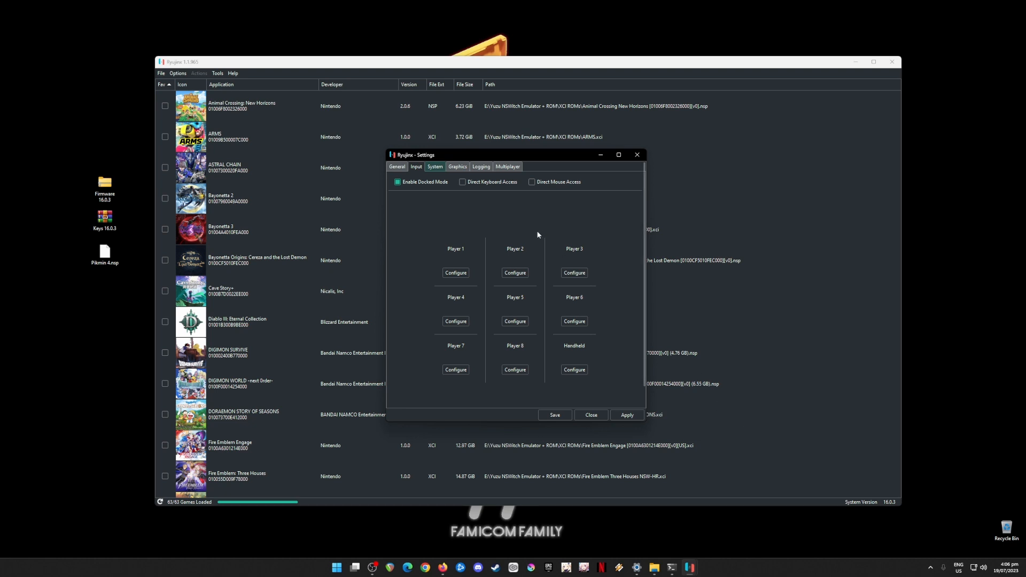
Step: Configure Player 1 with the Nintendo Switch Pro Controller as input device, Pro Controller type and Default profile, and save
left_click(457, 275)
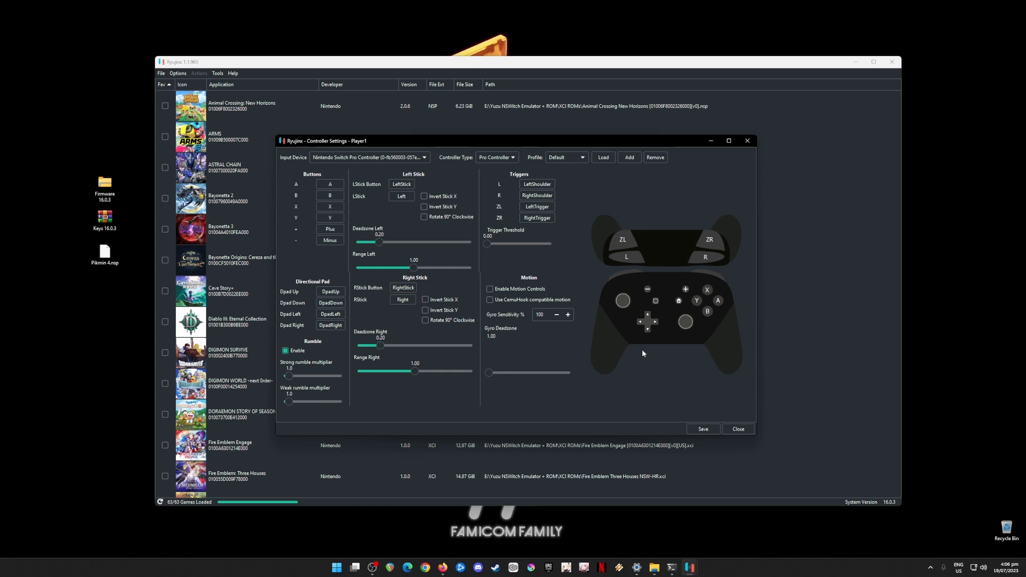
left_click(702, 429)
Step: Examine the system settings and the full list of graphics features and enhancements
left_click(435, 166)
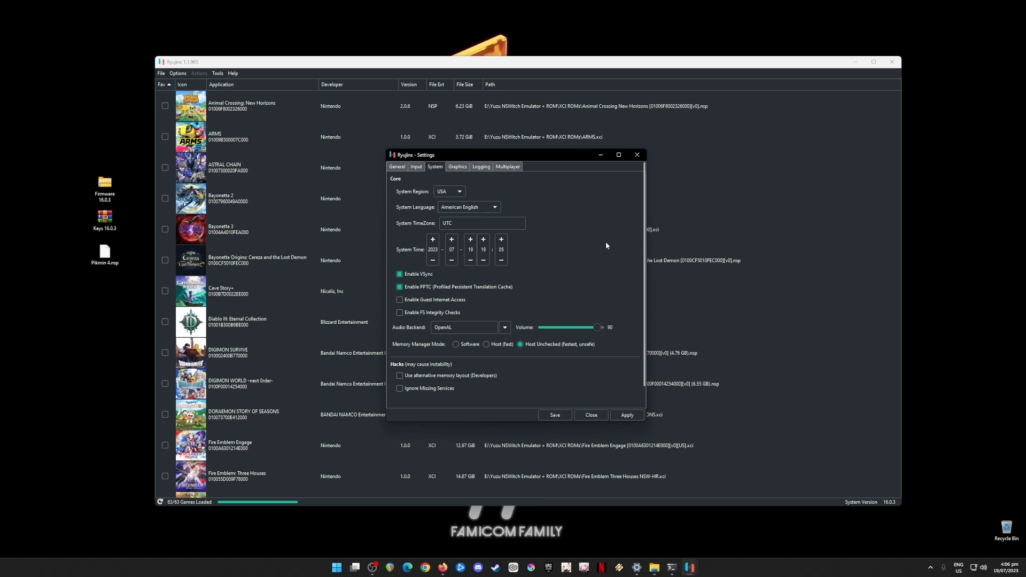
left_click(460, 167)
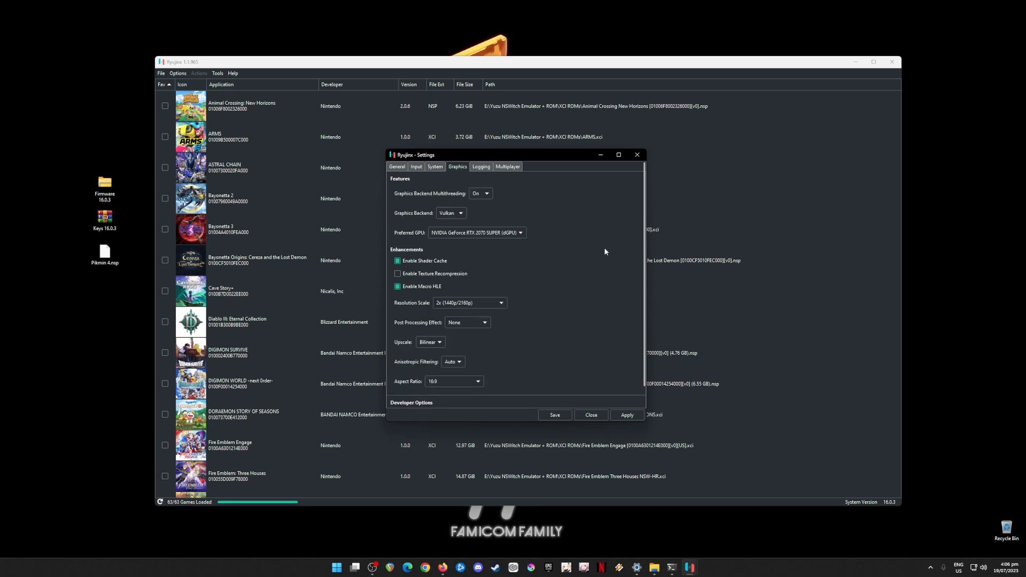
scroll(584, 309, "down", 2)
scroll(588, 304, "up", 2)
scroll(591, 303, "down", 2)
scroll(593, 302, "up", 2)
scroll(581, 295, "down", 1)
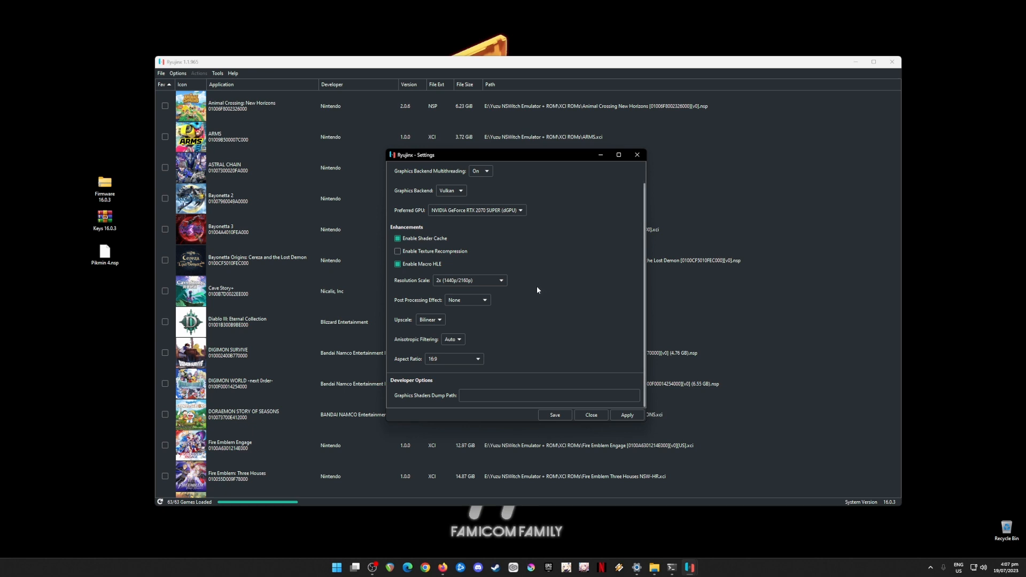
Step: Review the resolution scale choices, keep 2x (1440p/2160p), and apply and save the emulator settings
left_click(502, 283)
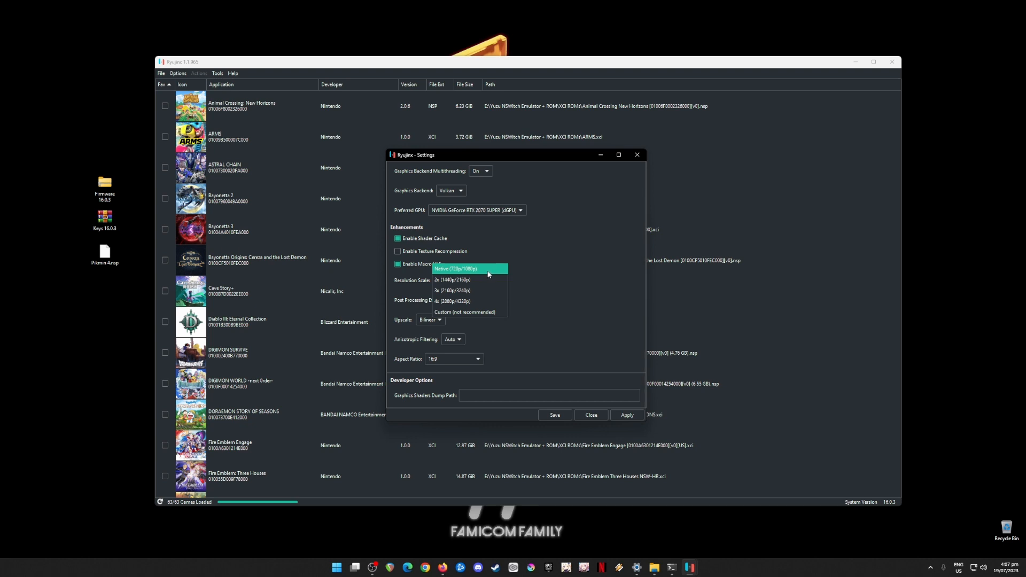
left_click(566, 276)
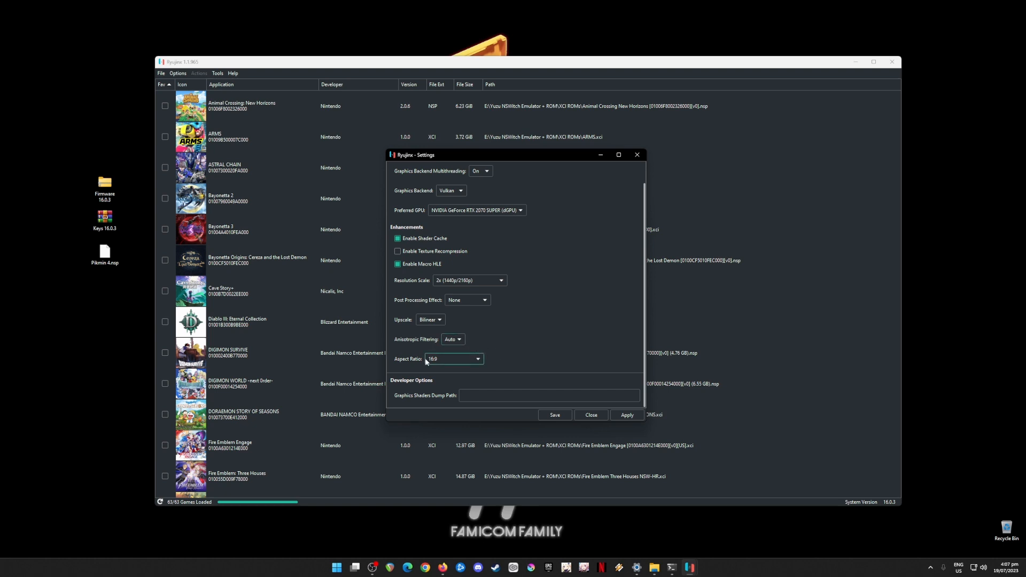
scroll(596, 354, "up", 2)
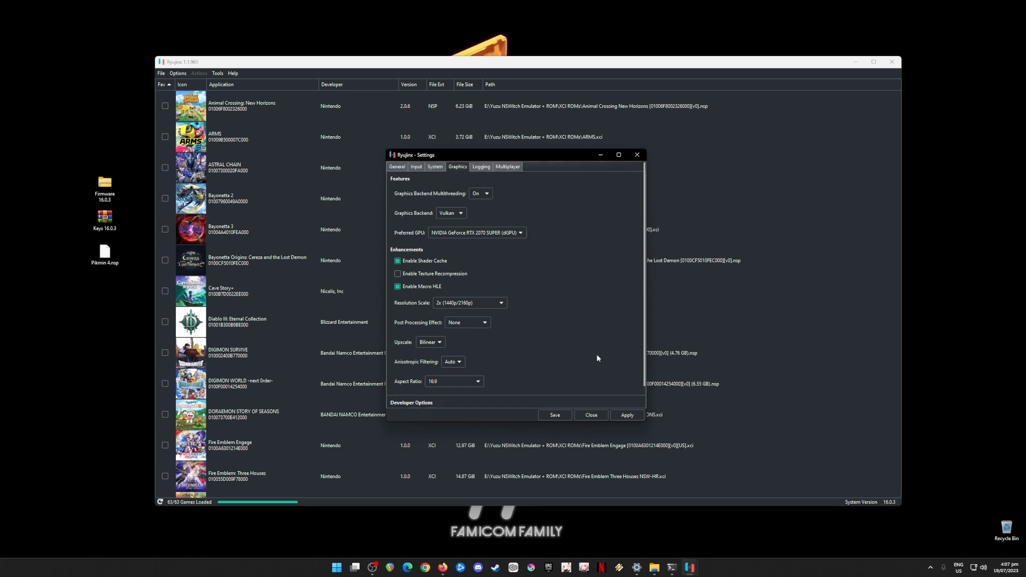
scroll(598, 337, "down", 2)
left_click(626, 415)
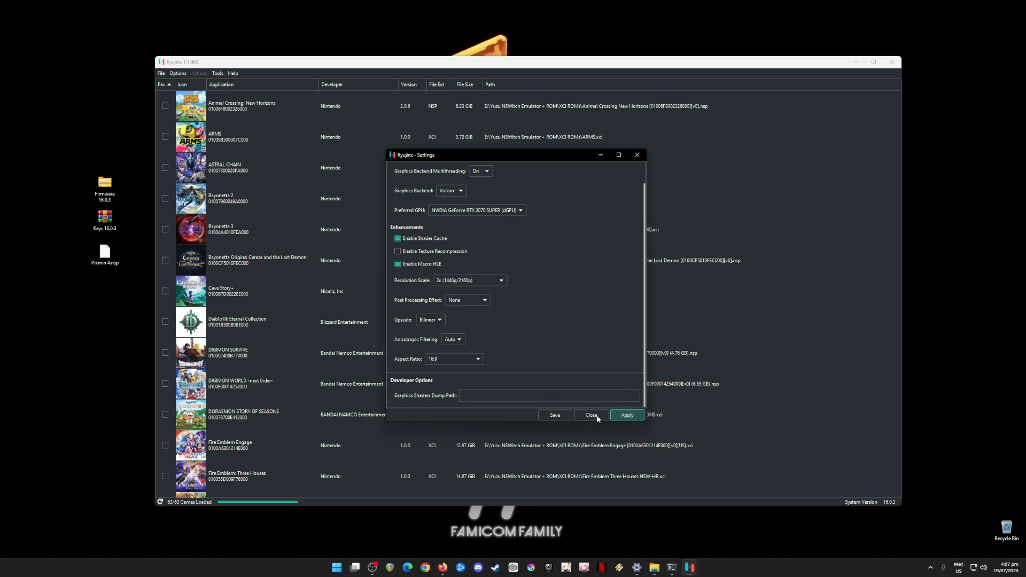
left_click(555, 415)
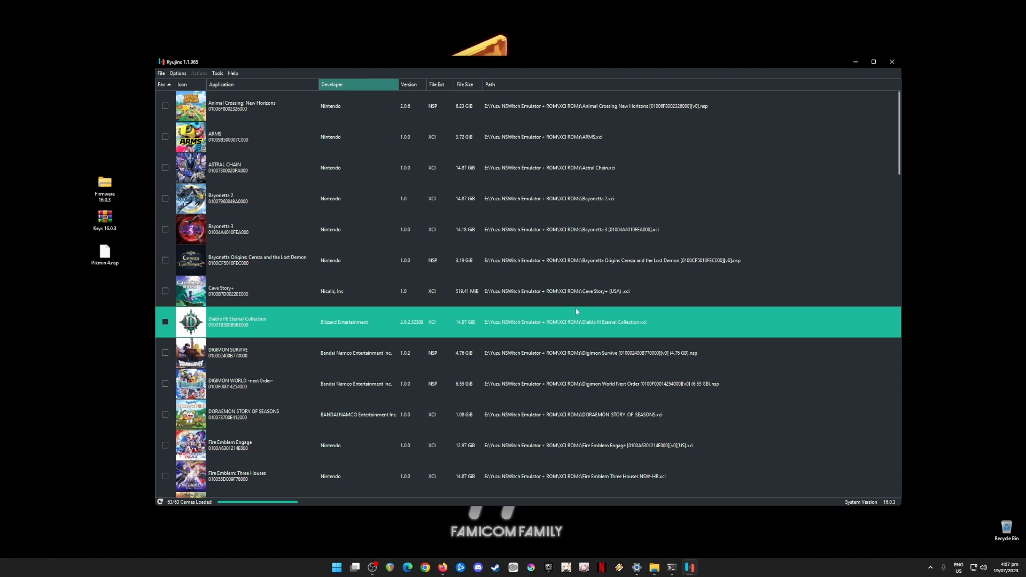
Step: Minimise the Ryujinx window and select the firmware, keys and Pikmin 4 files on the desktop
left_click(590, 292)
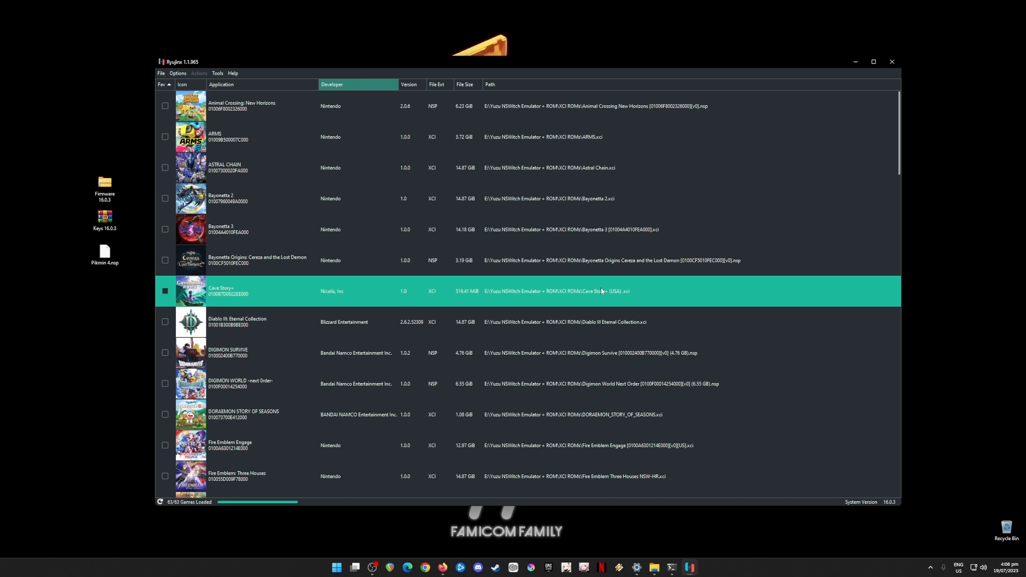
left_click(855, 62)
left_click_drag(218, 127, 94, 389)
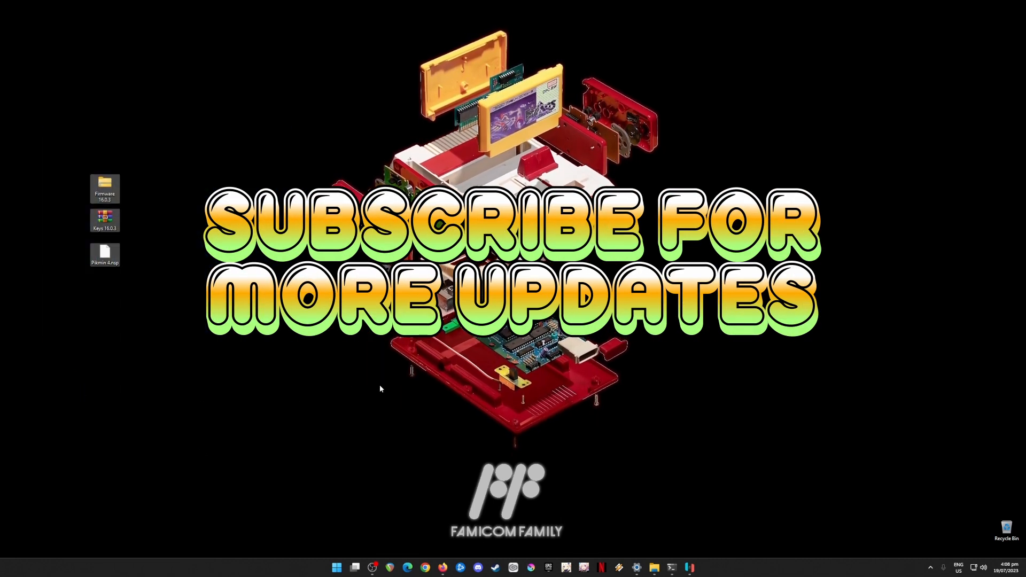